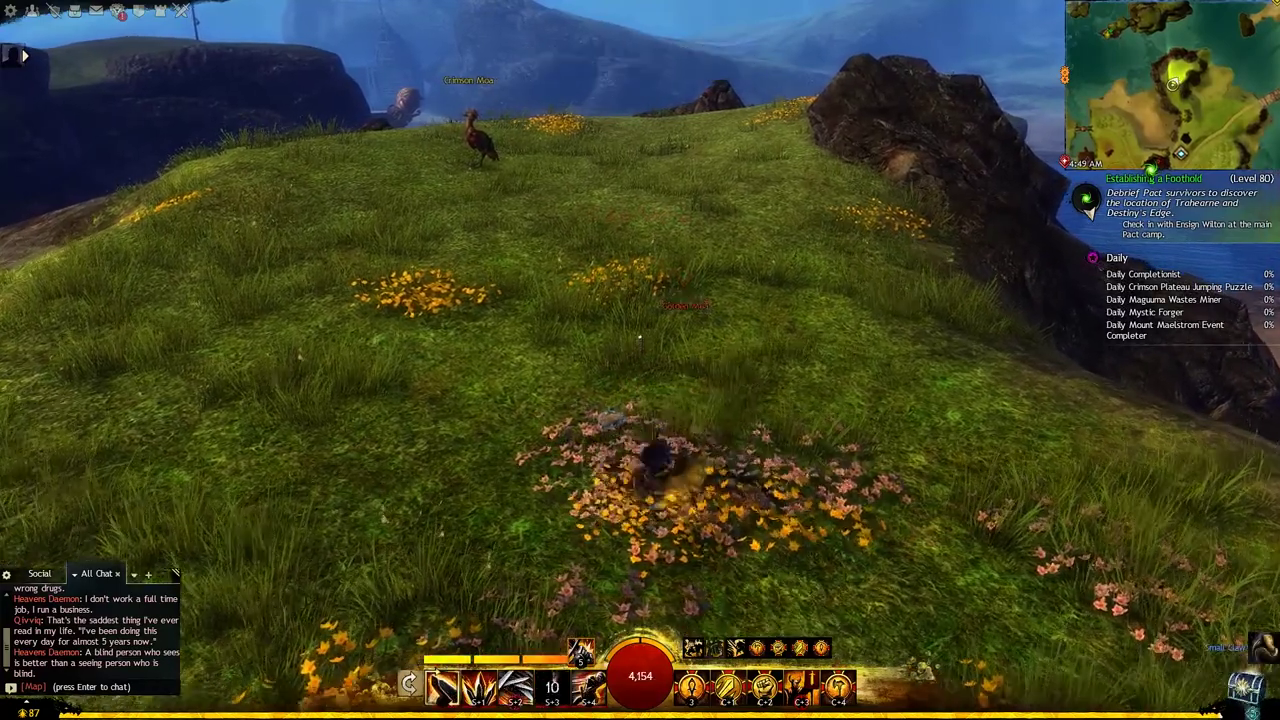
key(w)
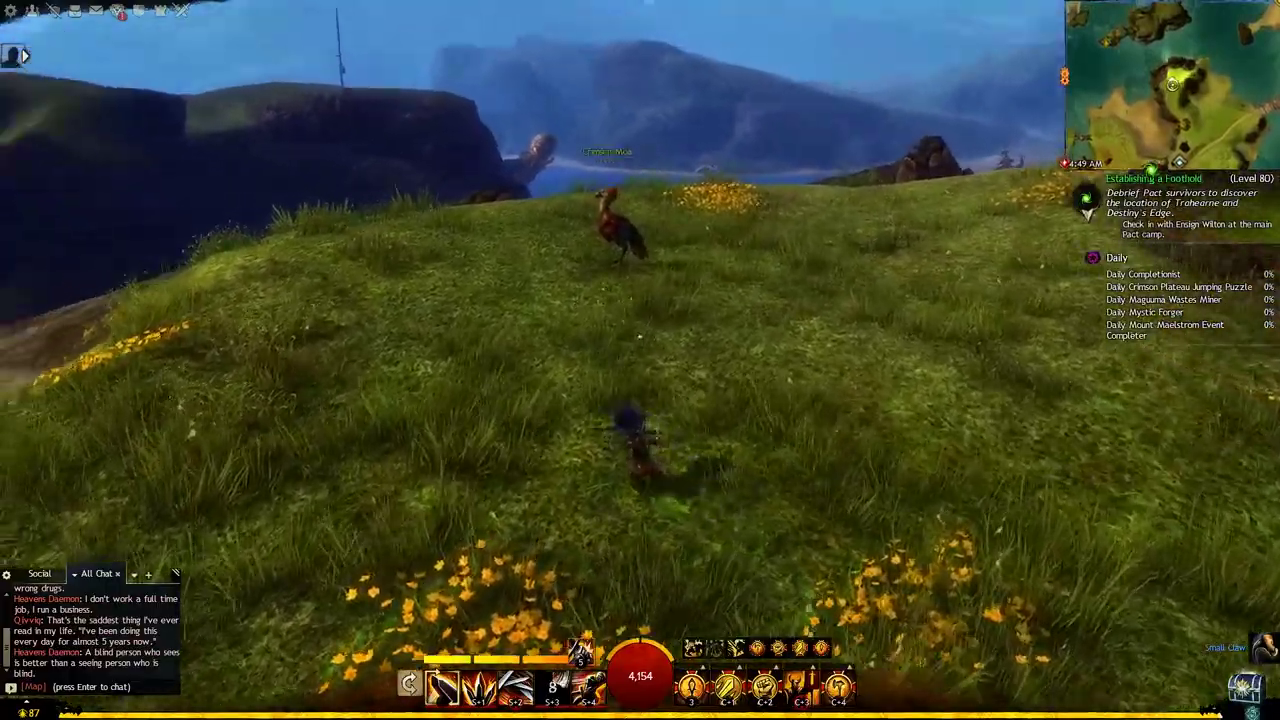
key(d)
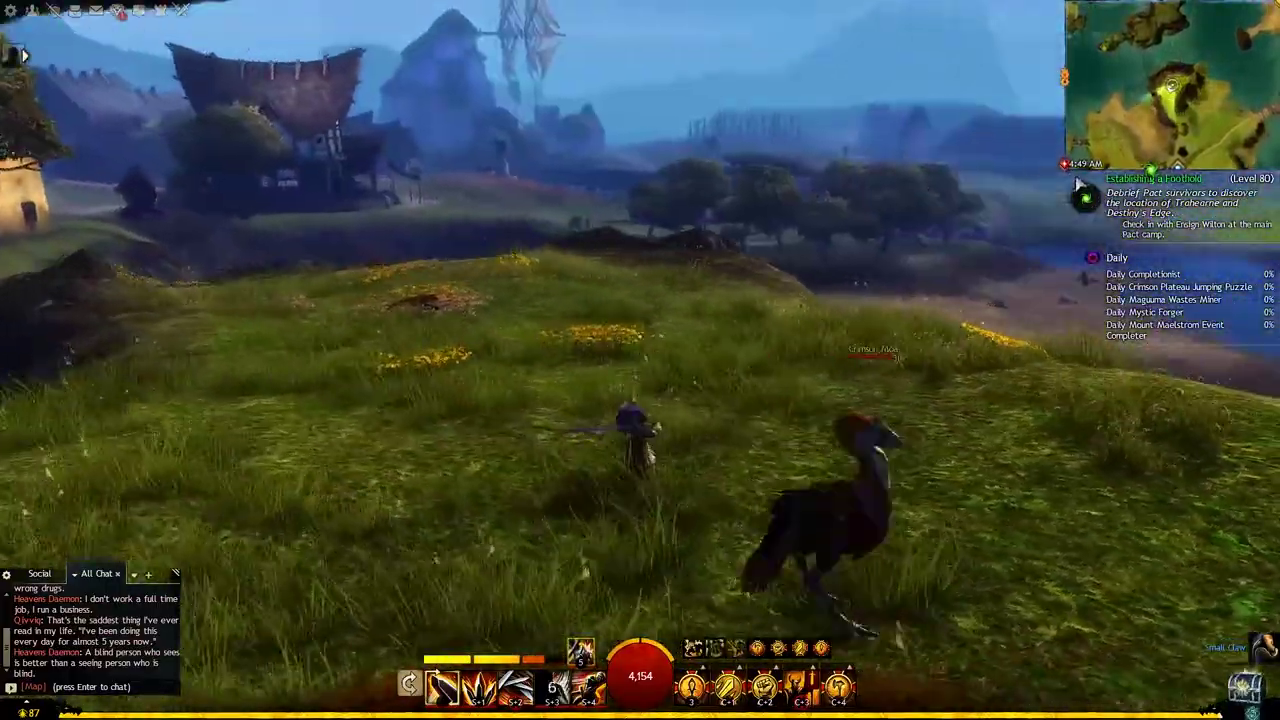
key(w)
key(d)
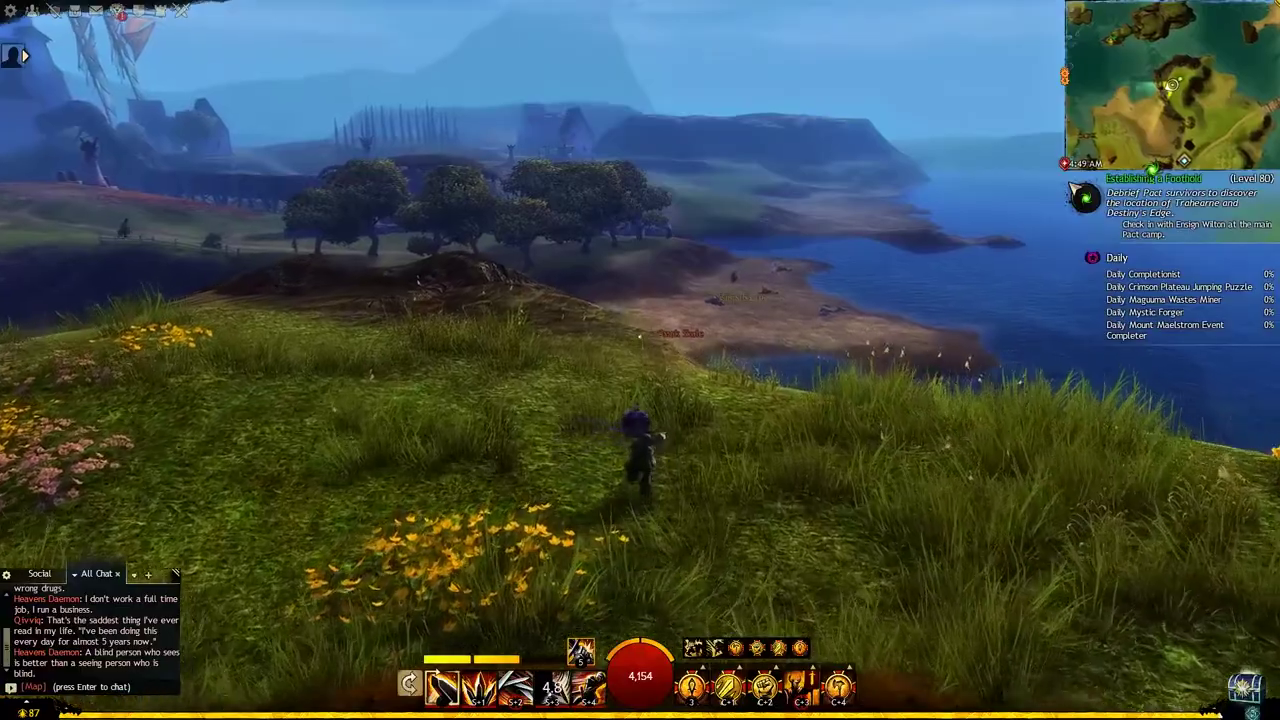
key(a)
key(w)
key(d)
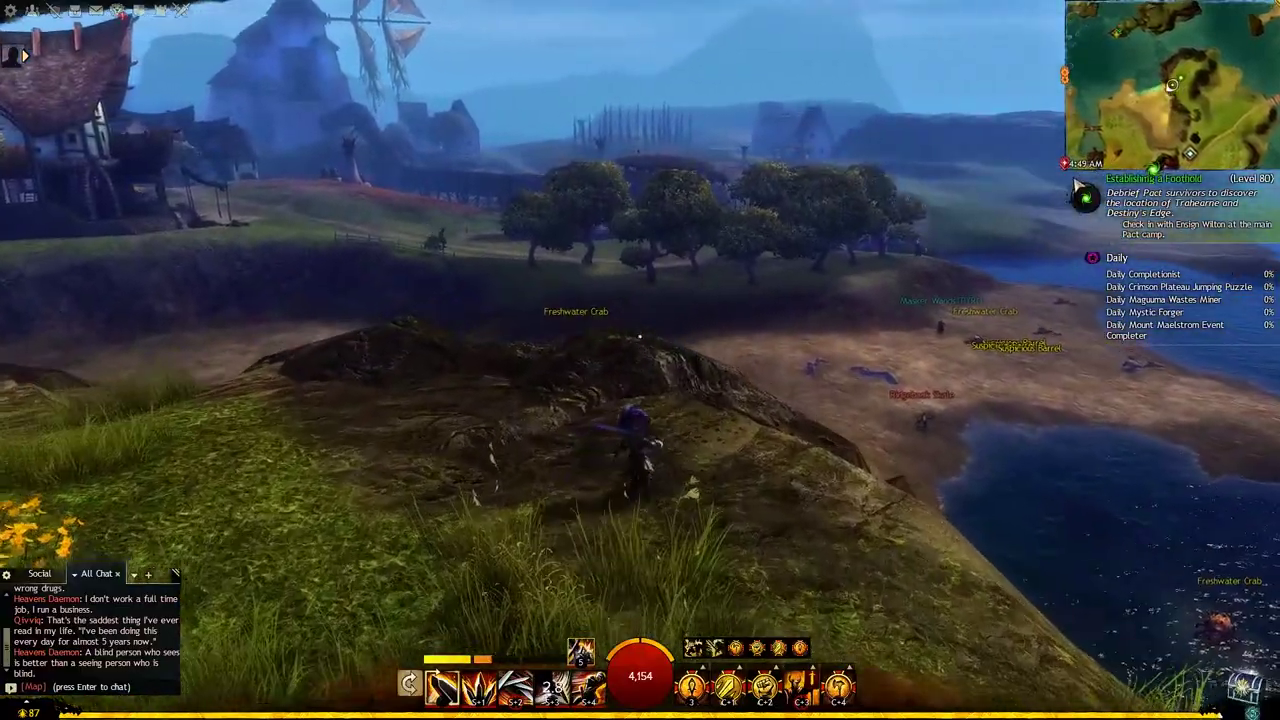
key(a)
key(w)
key(a)
key(d)
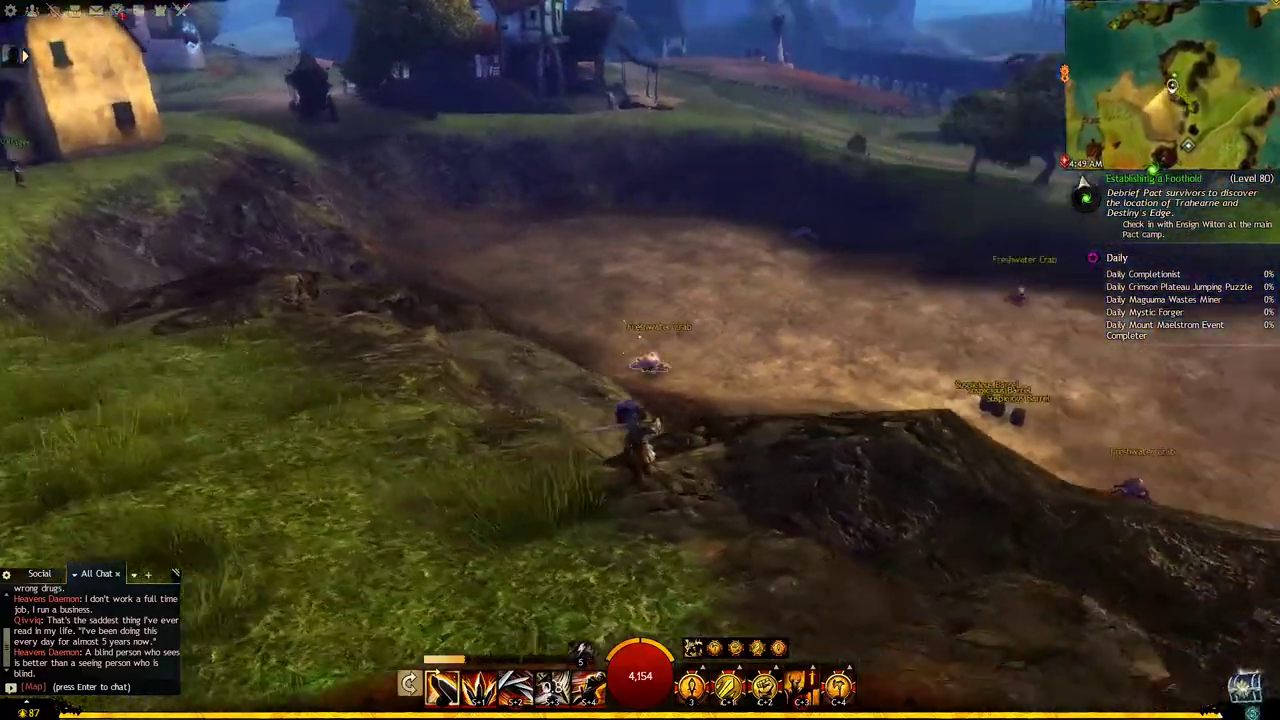
key(w)
key(d)
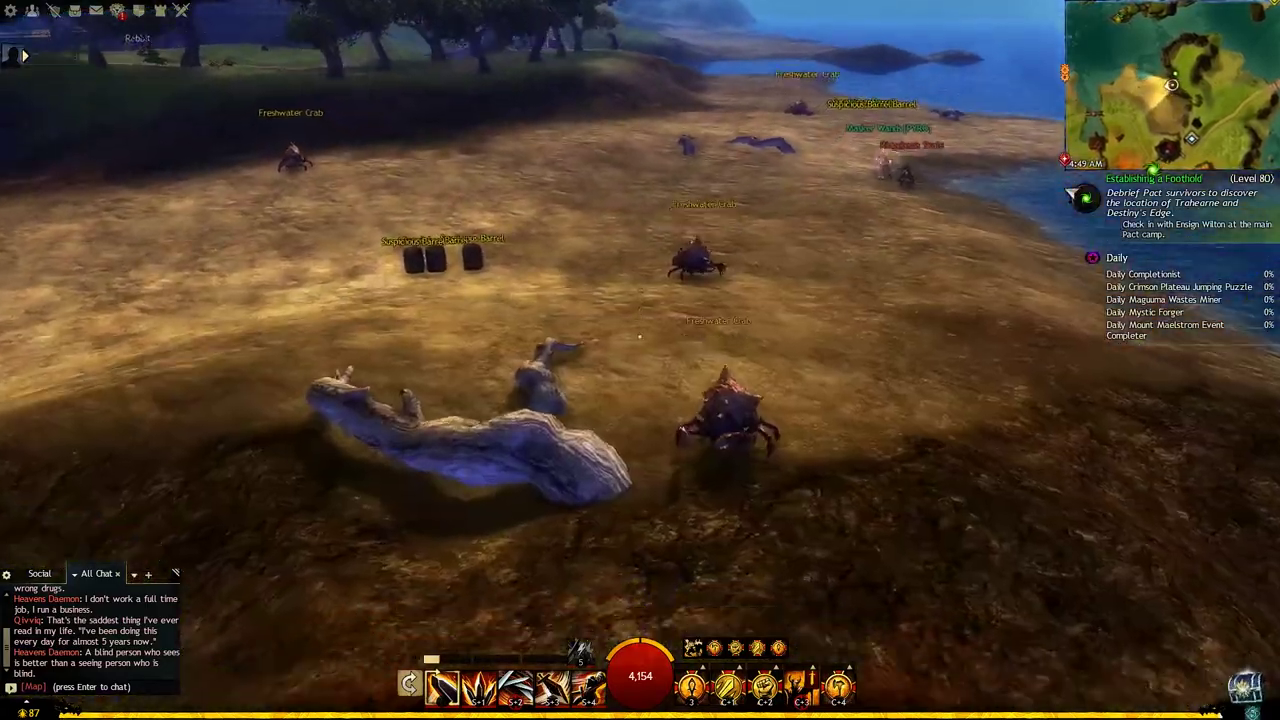
key(w)
key(d)
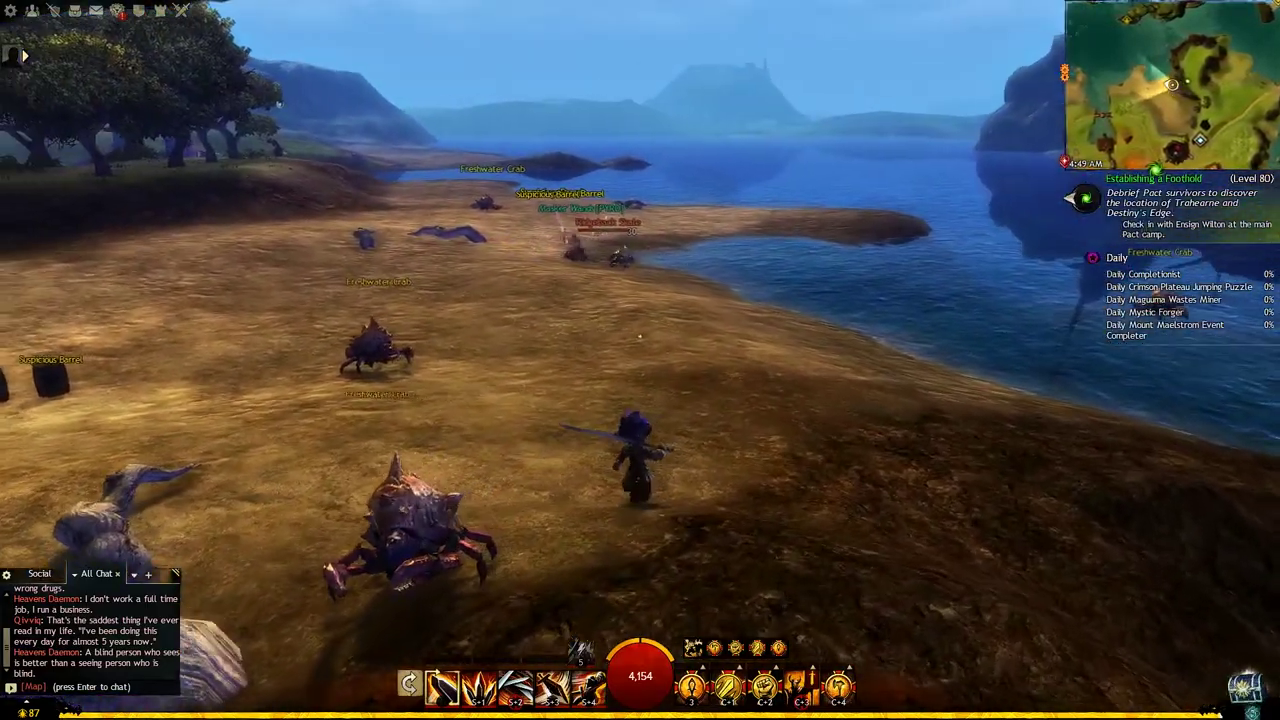
key(w)
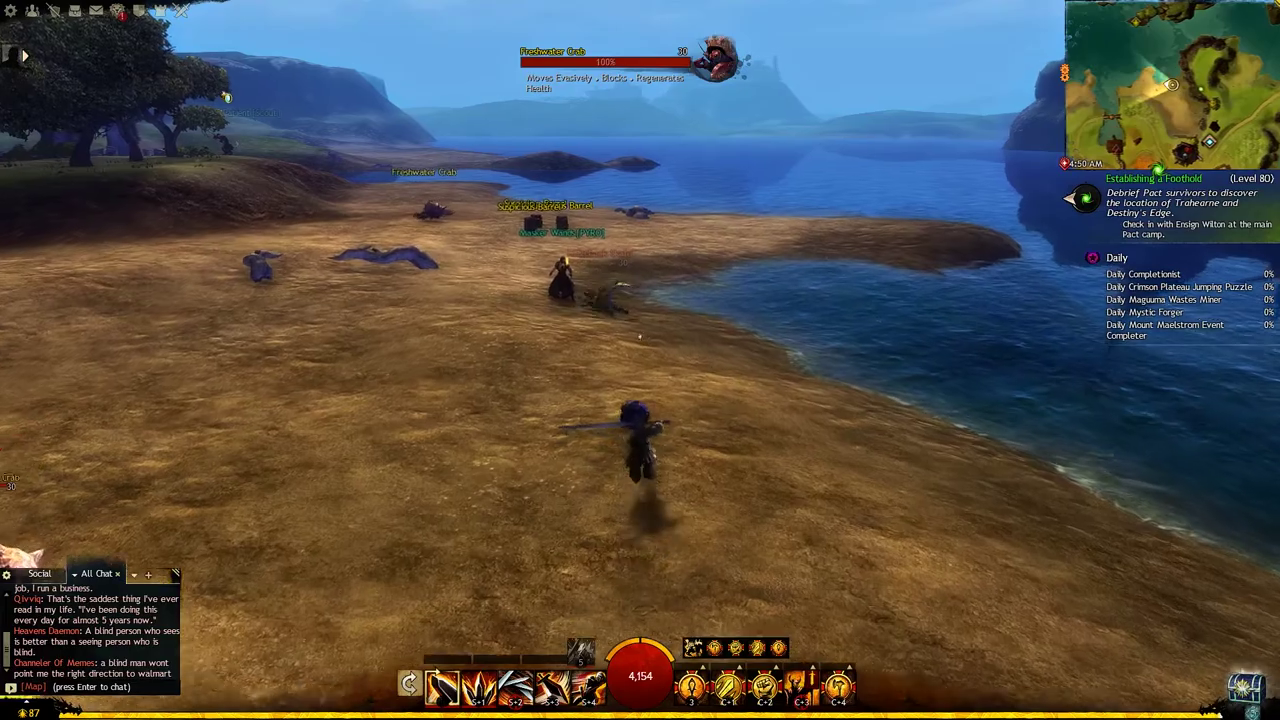
key(w)
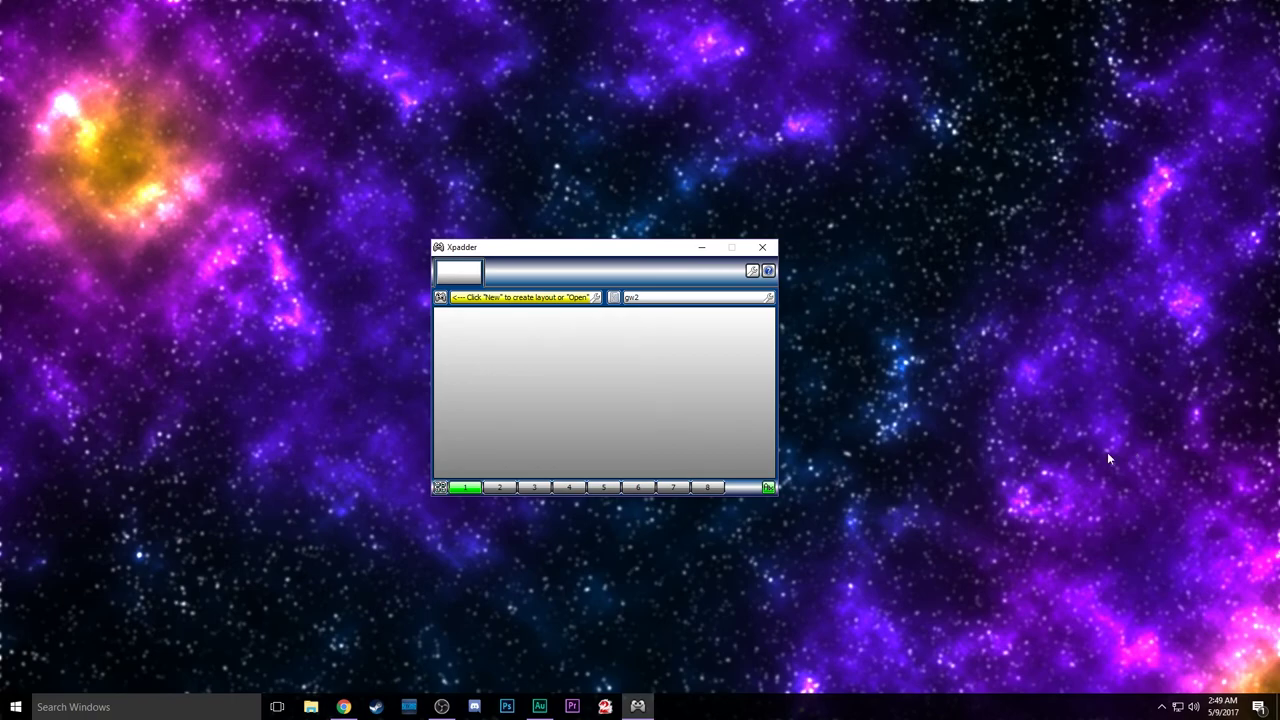
Switch to Chrome and review the price and download information on the English Xpadder page, then minimize the browser
click(343, 707)
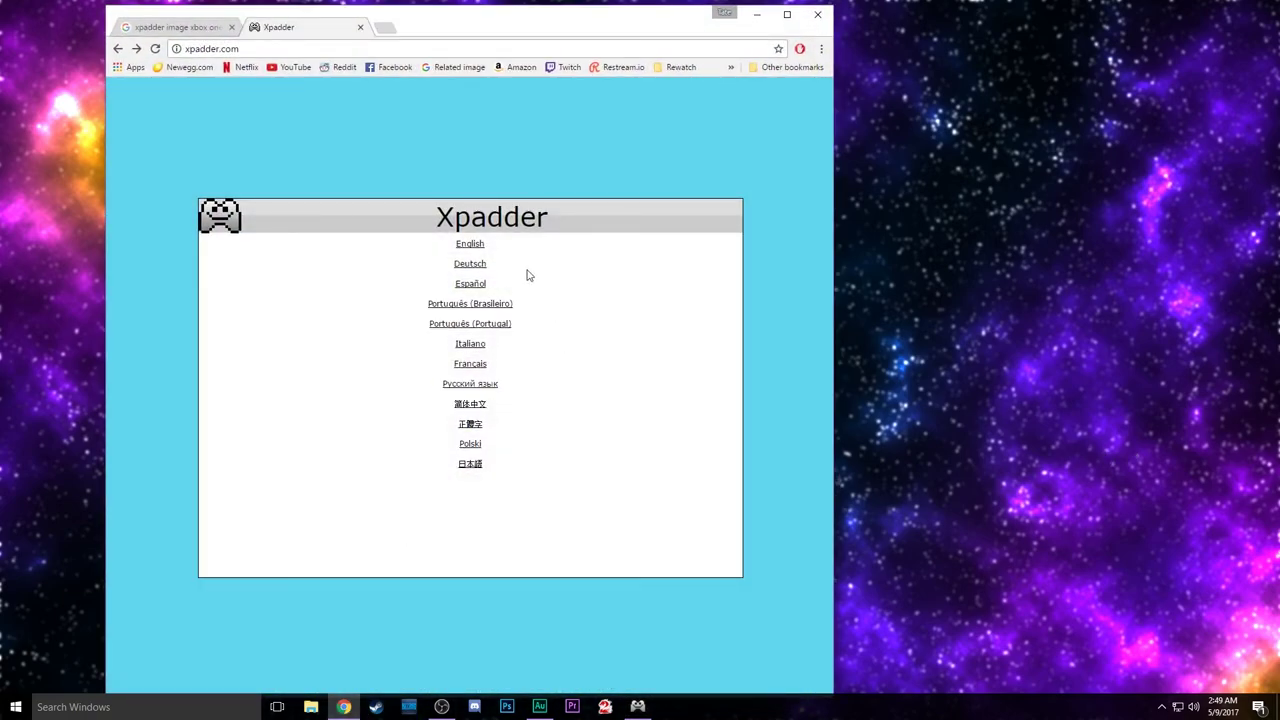
click(477, 249)
click(477, 249)
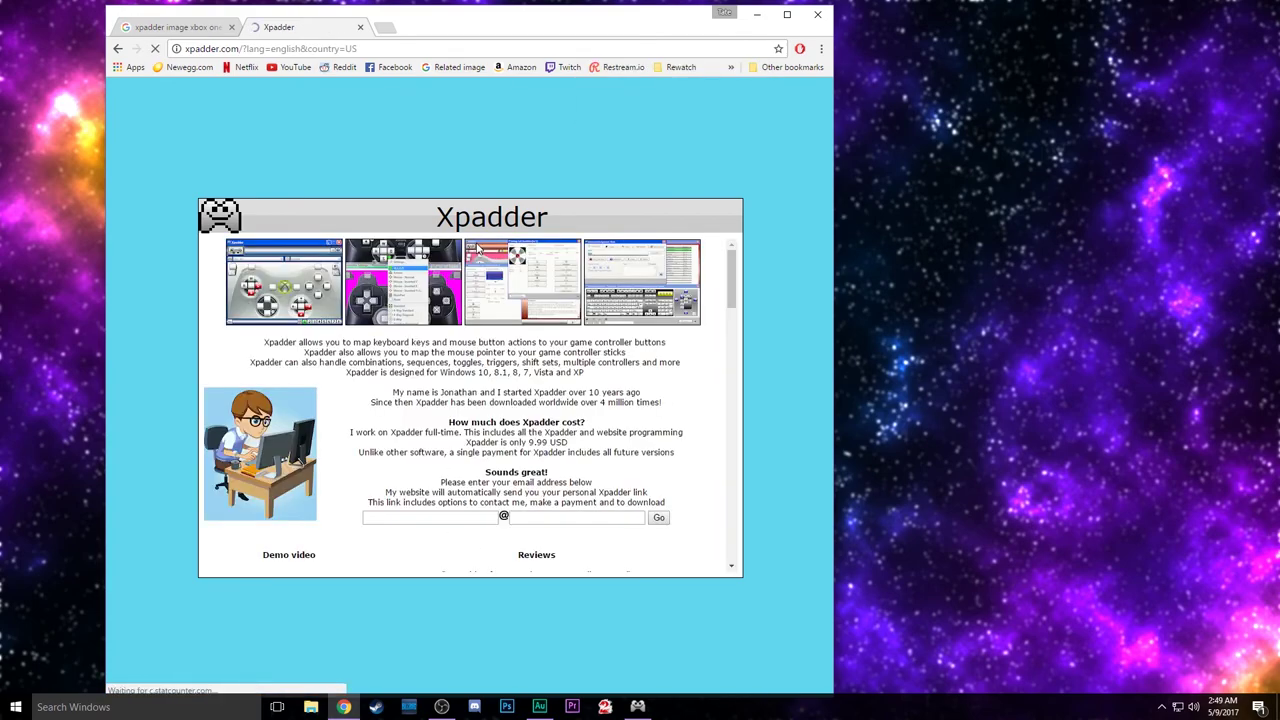
drag(529, 442, 548, 452)
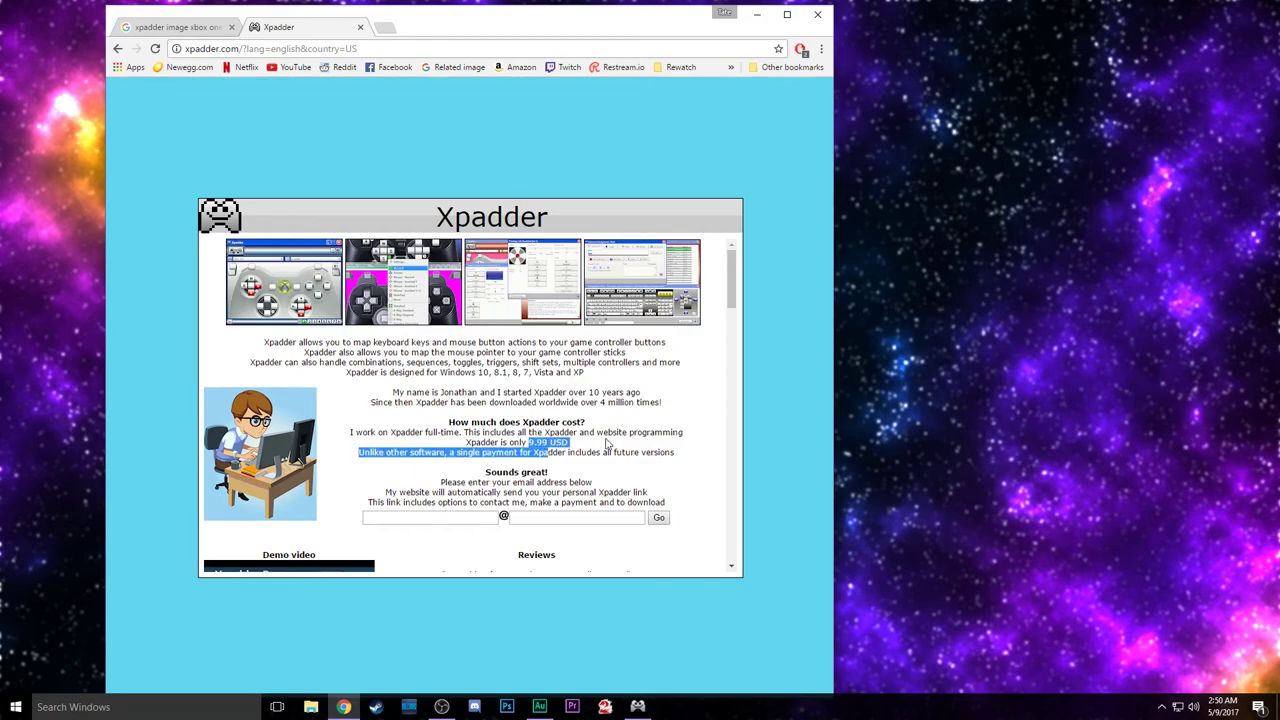
click(606, 443)
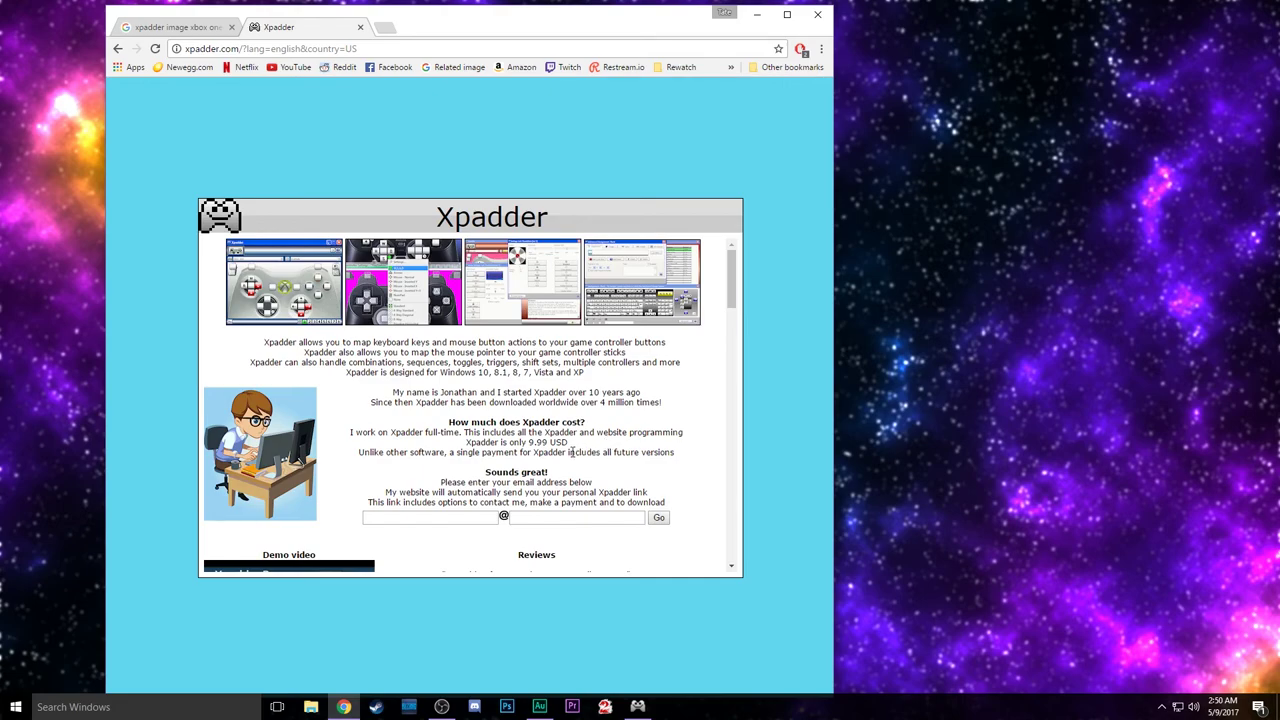
scroll(572, 452, down, 1)
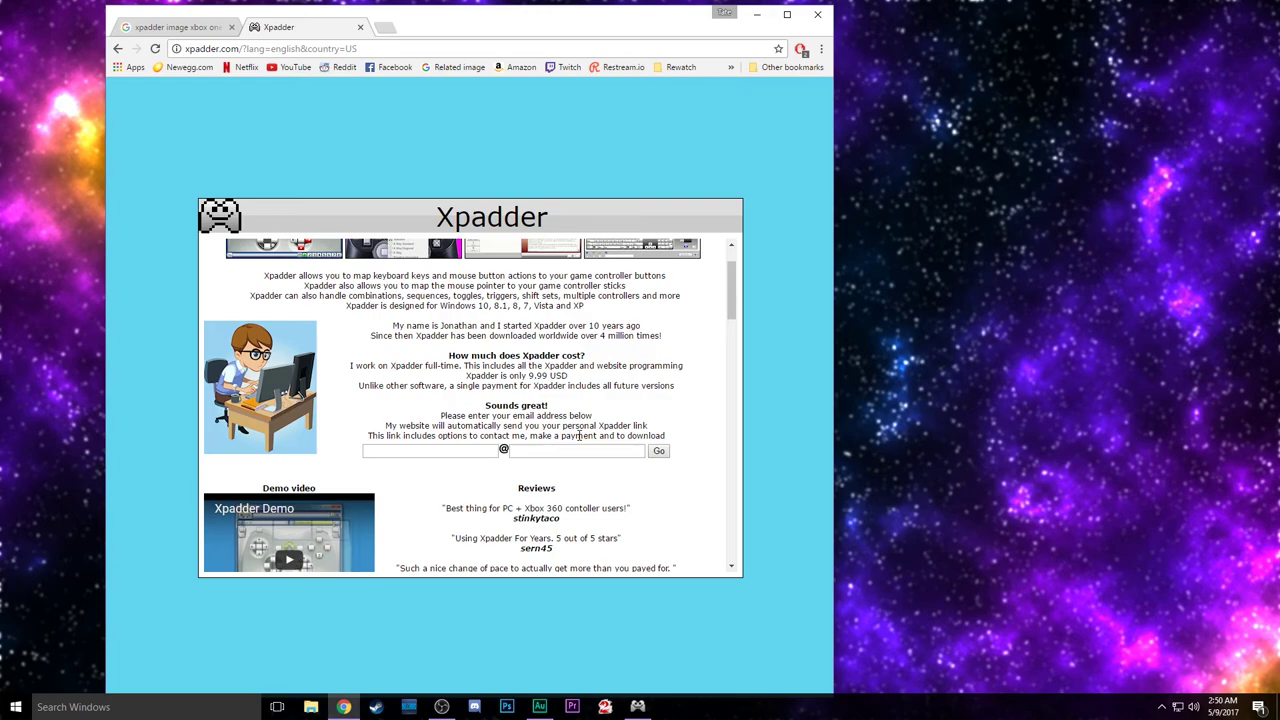
click(757, 14)
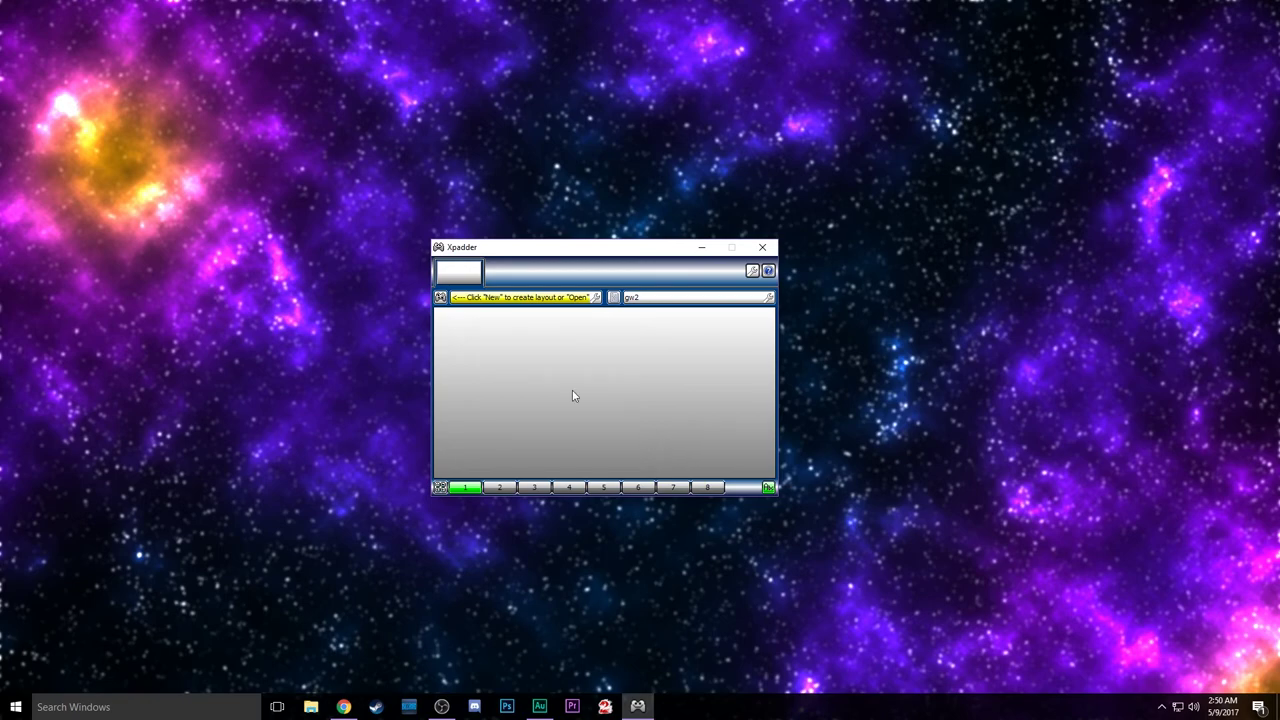
Create a new controller layout in Xpadder and move its Controller Settings window closer to the main window
click(440, 297)
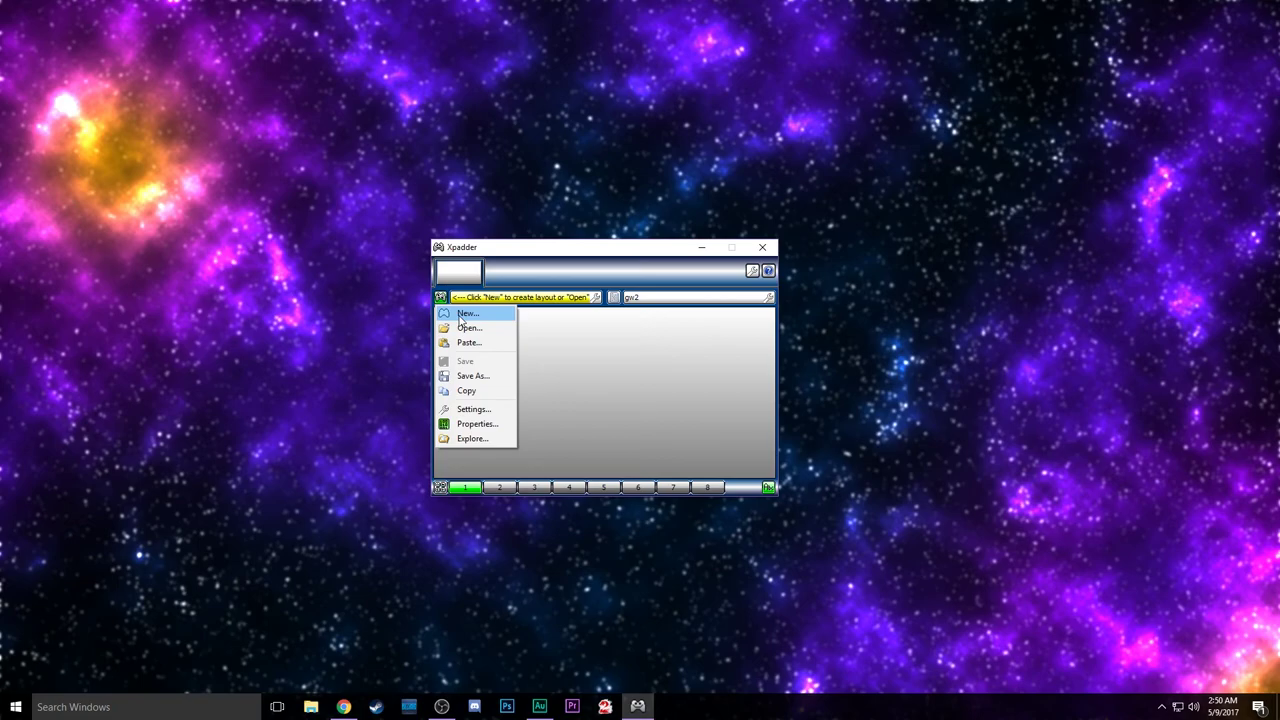
click(466, 314)
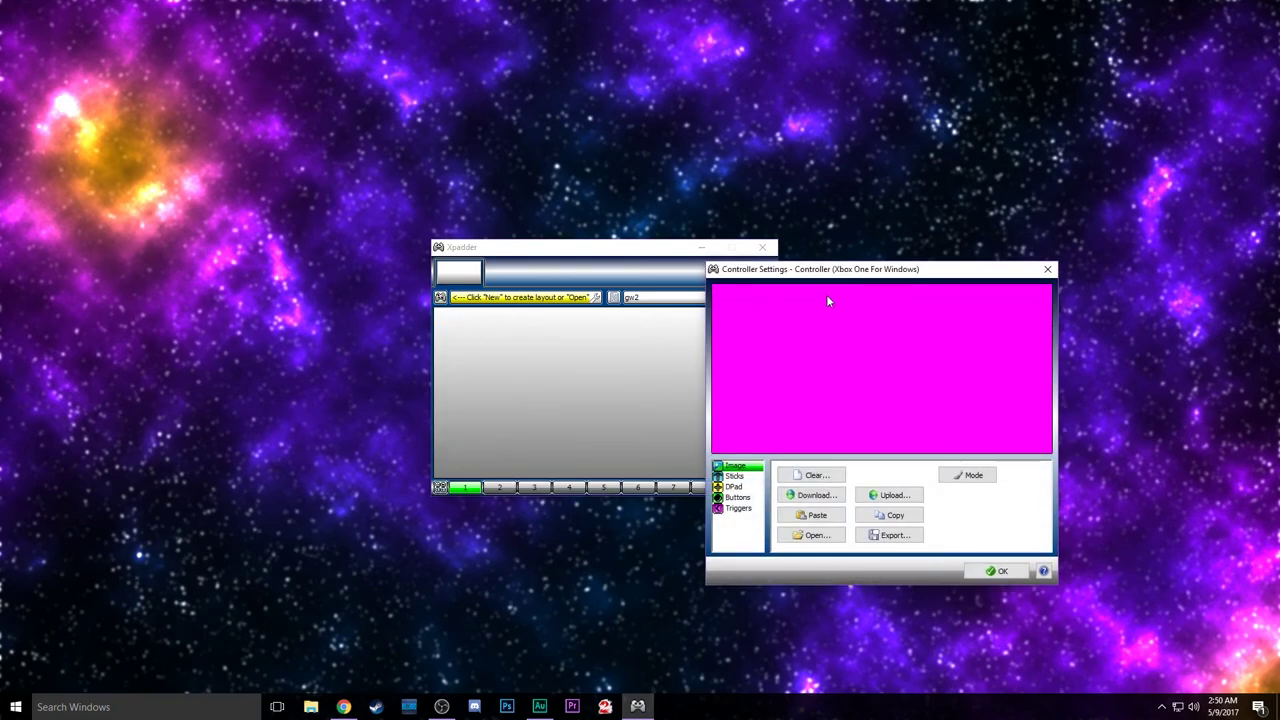
drag(846, 276, 699, 171)
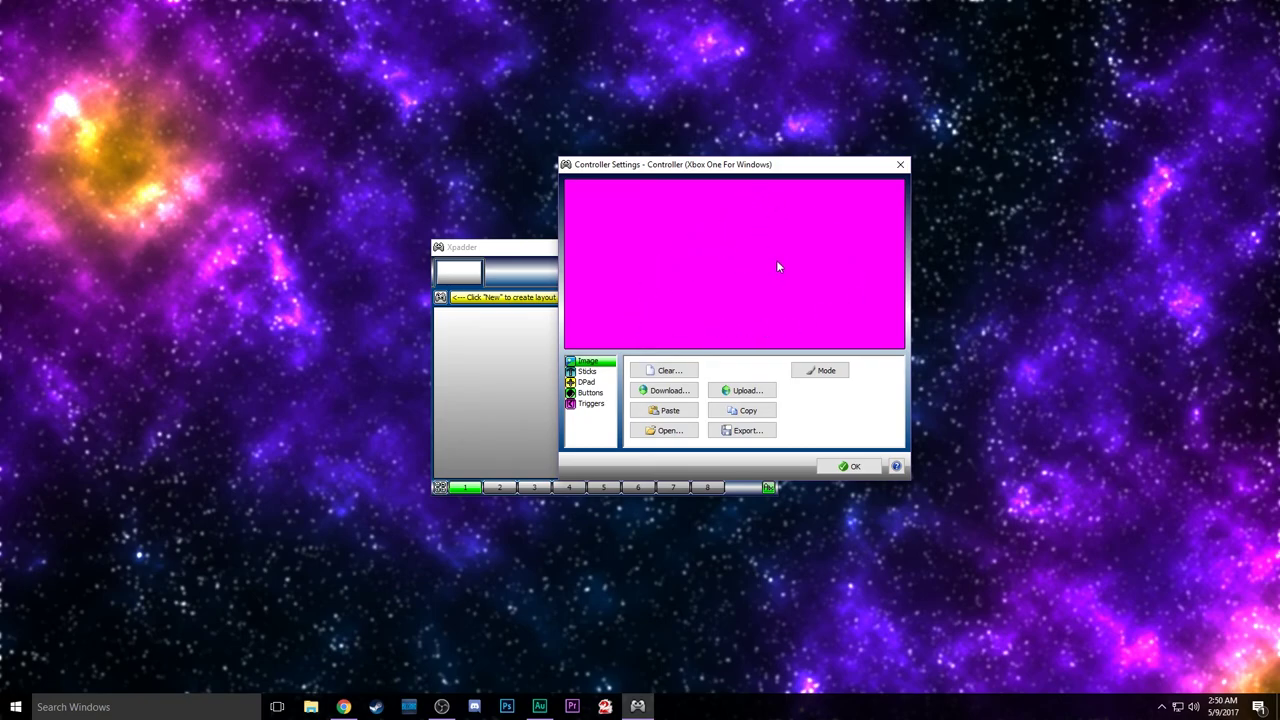
Switch to Chrome and copy the Xbox One Elite controller picture with the magenta background from the "xpadder image xbox one" results
click(343, 707)
click(188, 26)
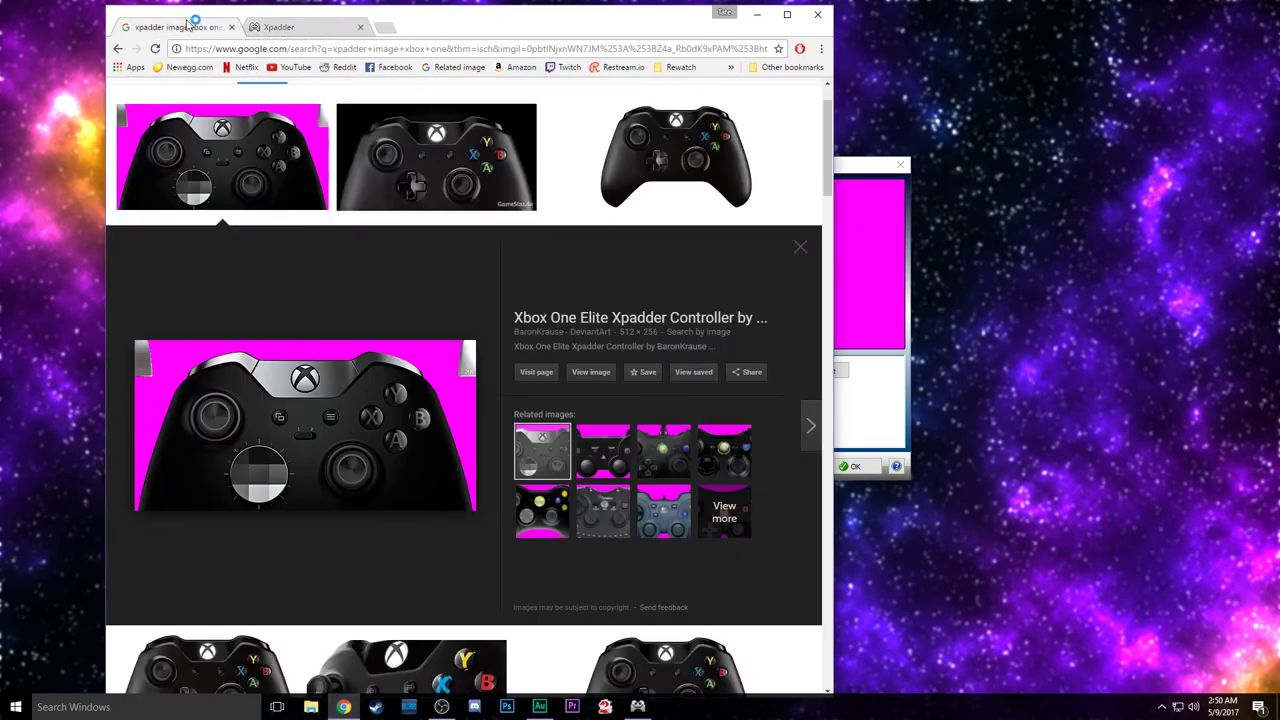
scroll(292, 145, up, 1)
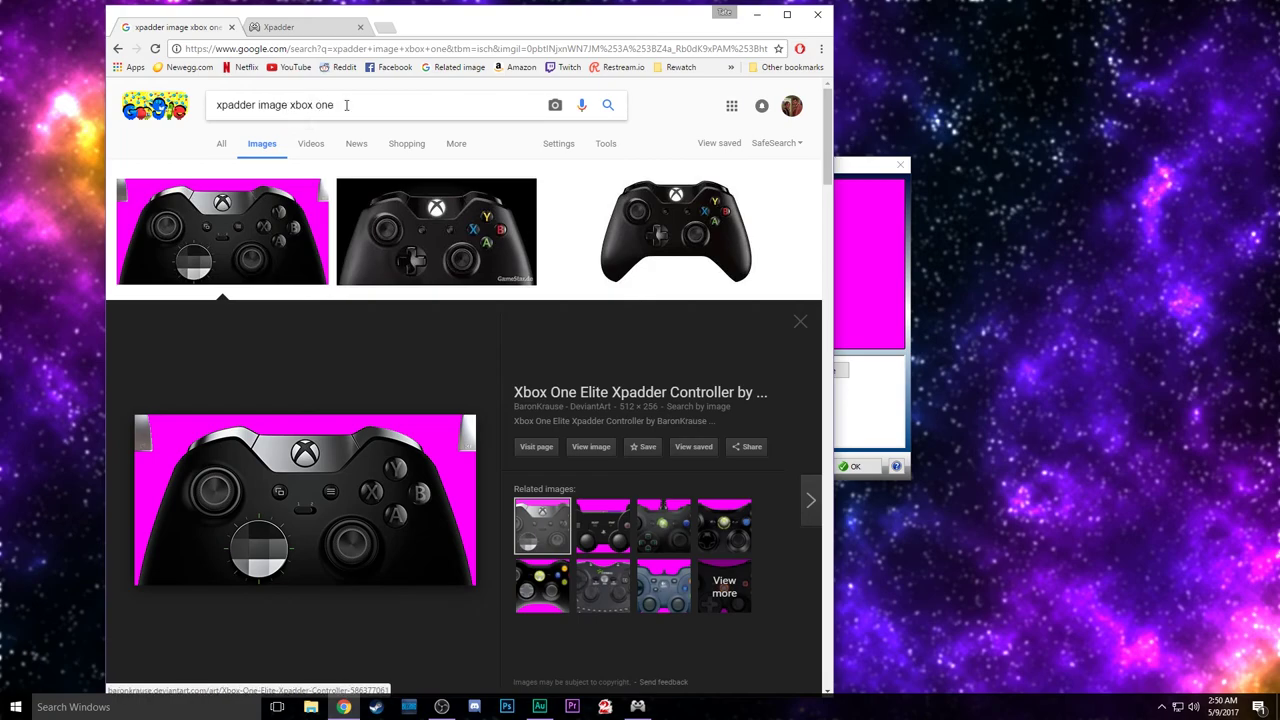
right_click(337, 500)
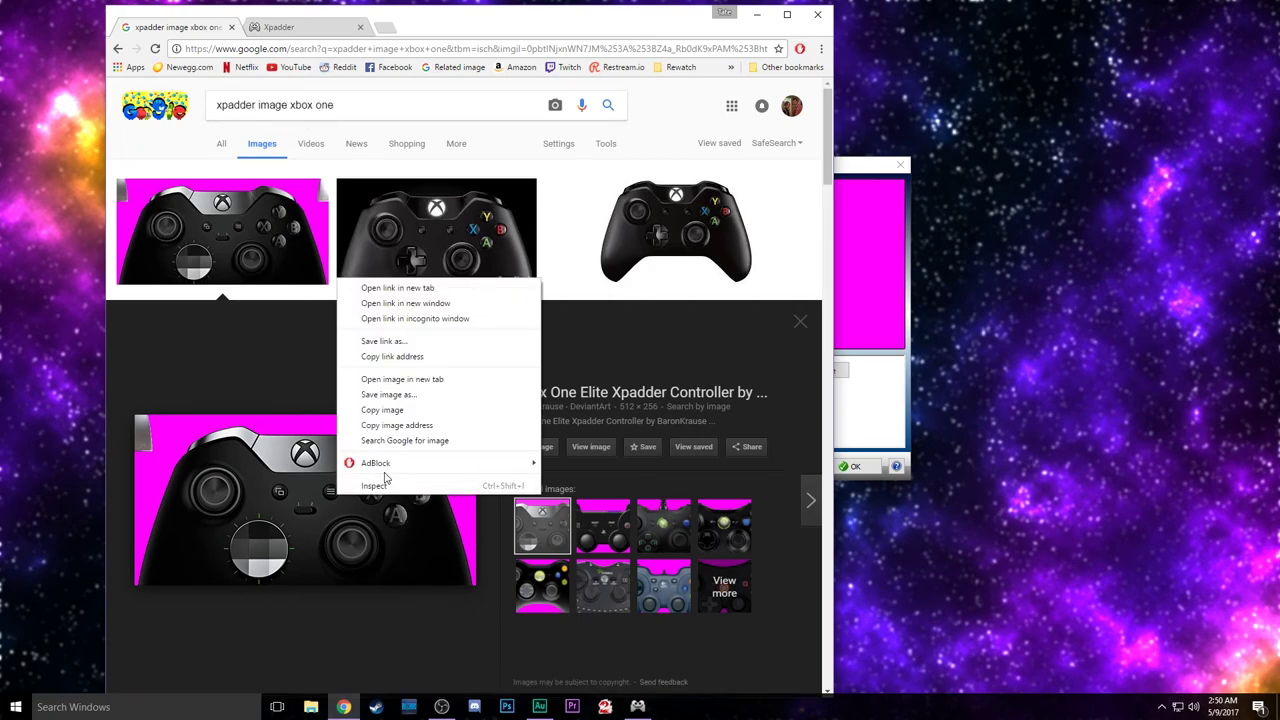
click(413, 410)
Switch back to Xpadder and paste the copied picture as the layout's controller image, with the browser minimized
click(637, 706)
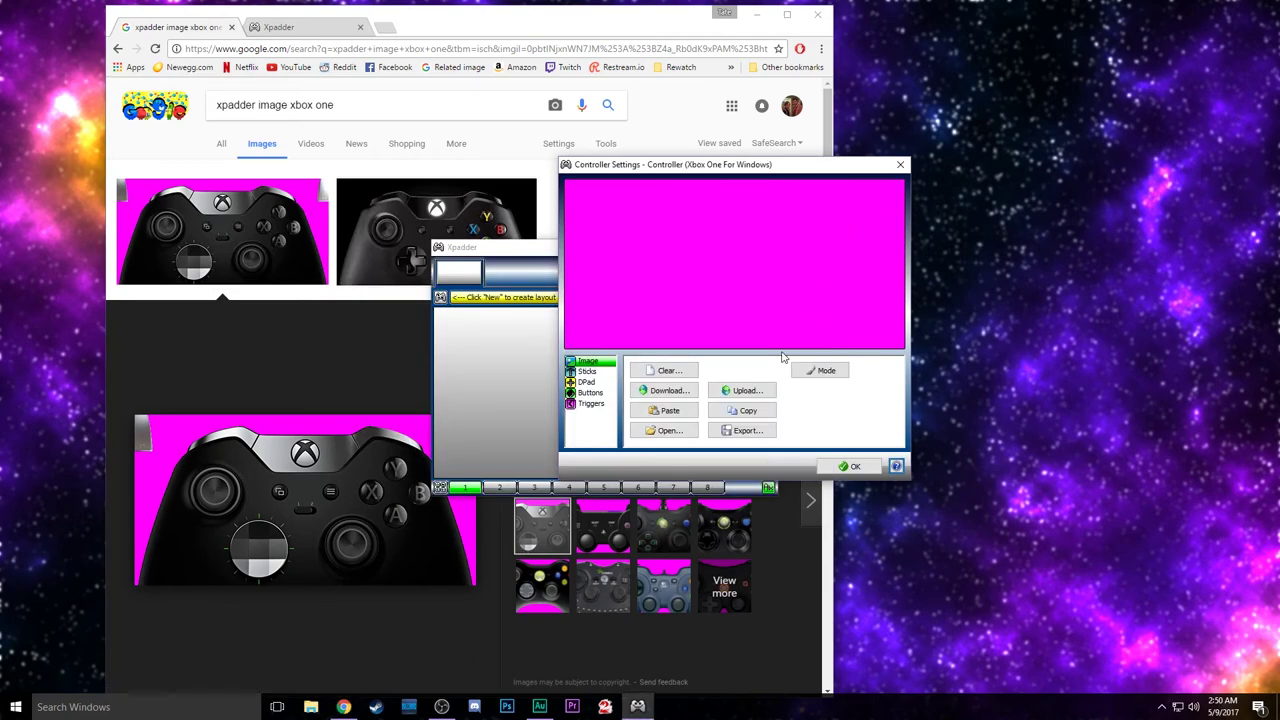
click(664, 410)
click(766, 16)
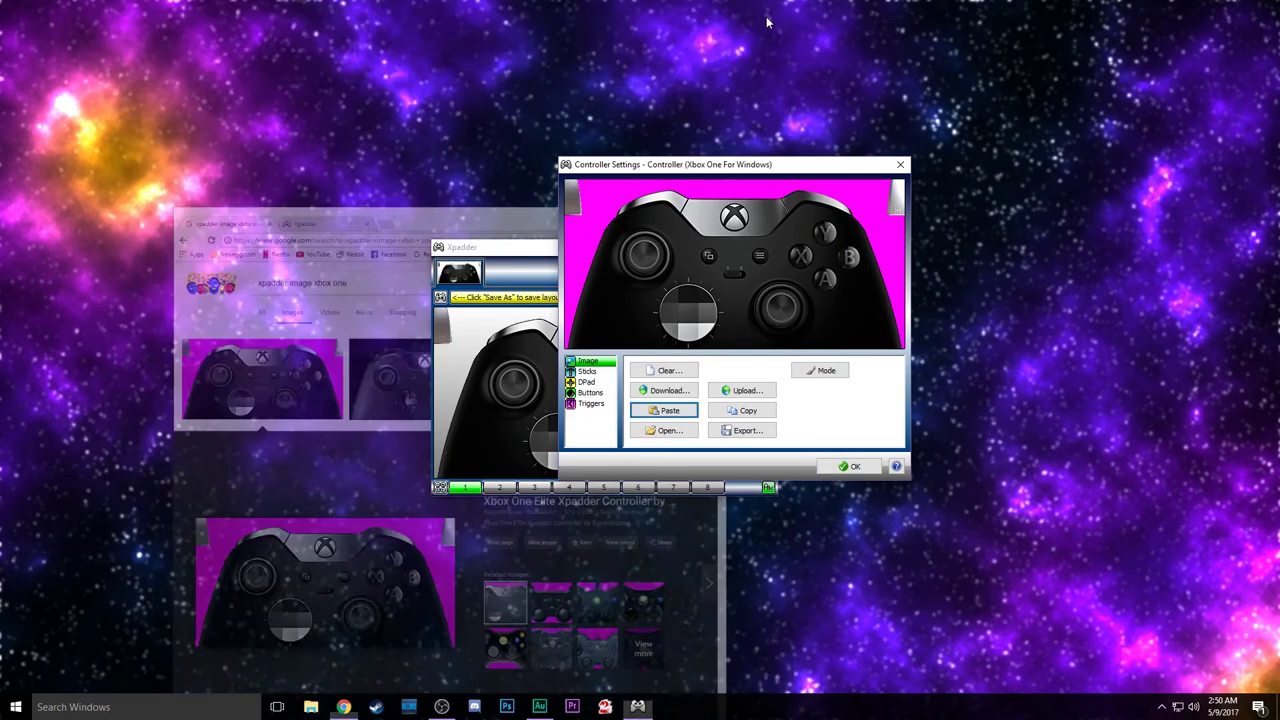
drag(759, 166, 714, 170)
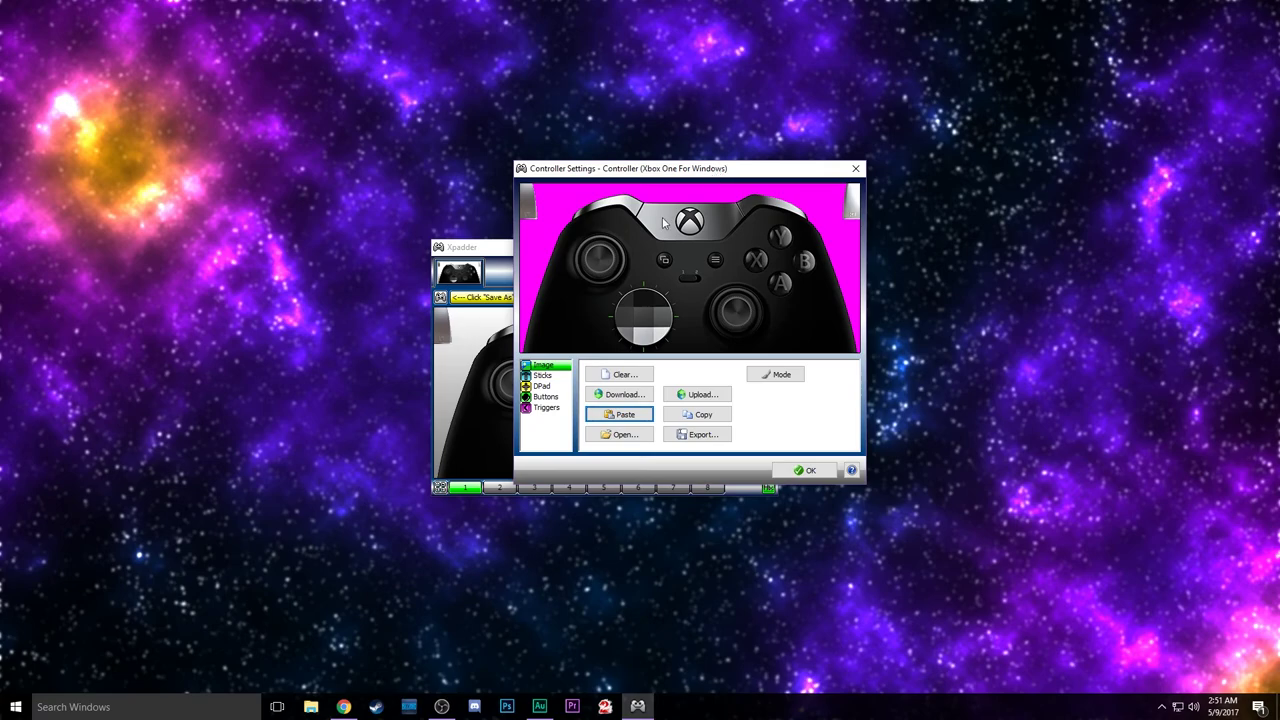
Enable both sticks in the layout and place Stick 1 over the controller's left stick and Stick 2 over its right stick
click(544, 377)
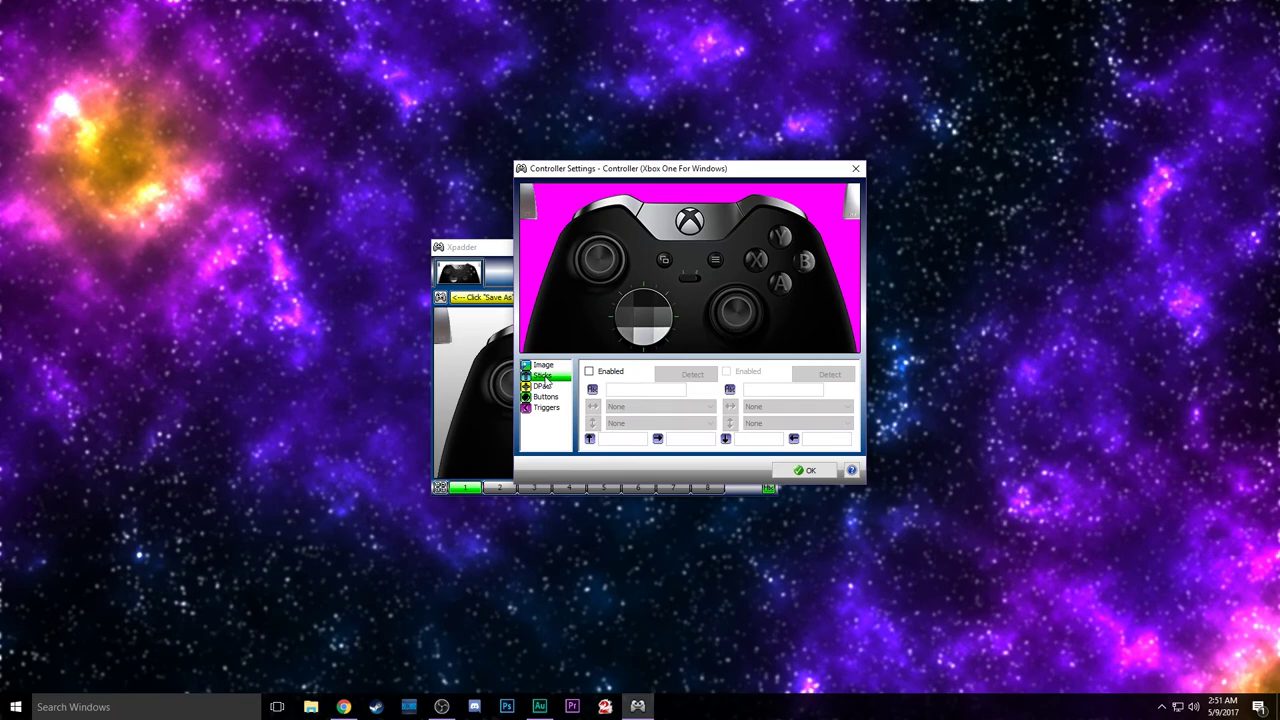
click(589, 372)
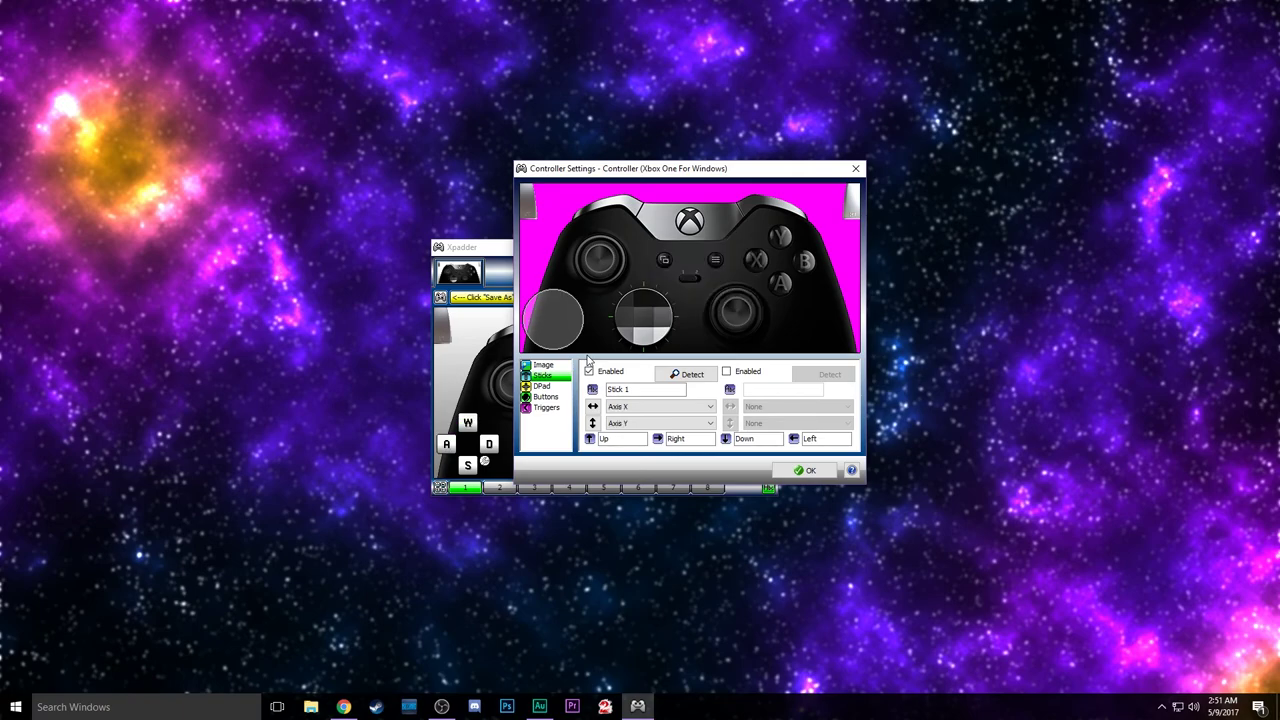
drag(548, 317, 598, 260)
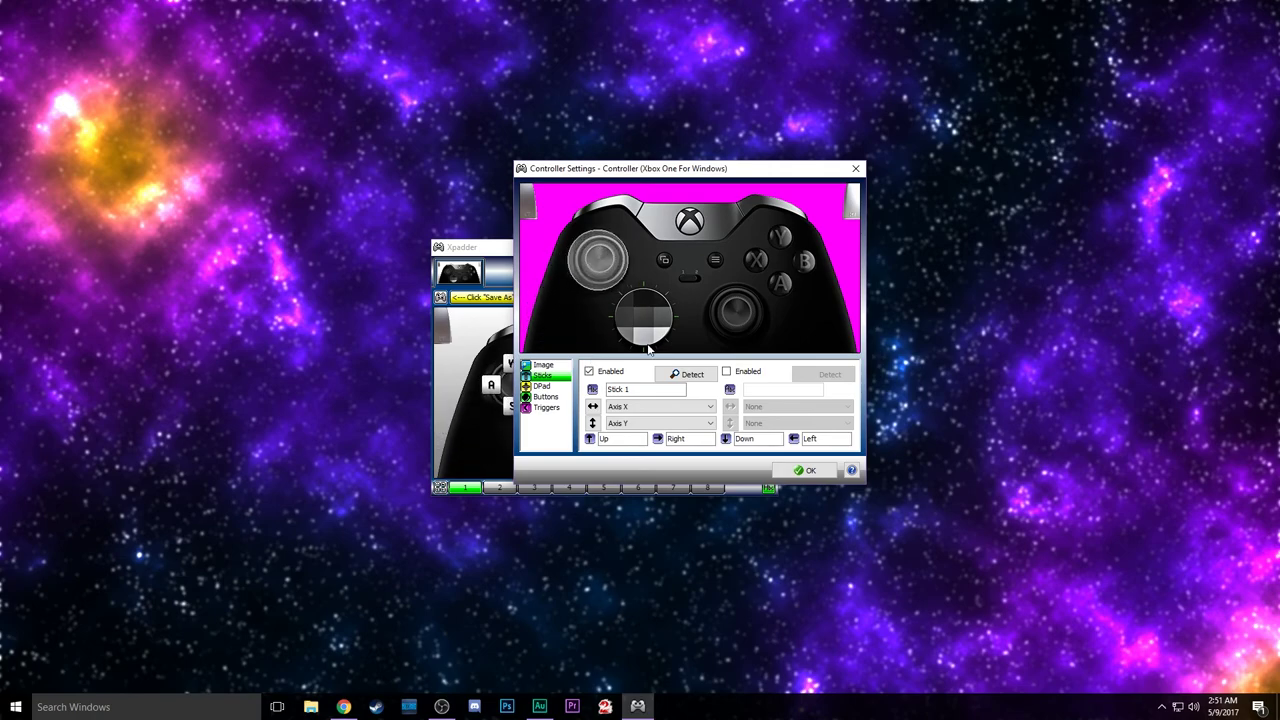
click(726, 370)
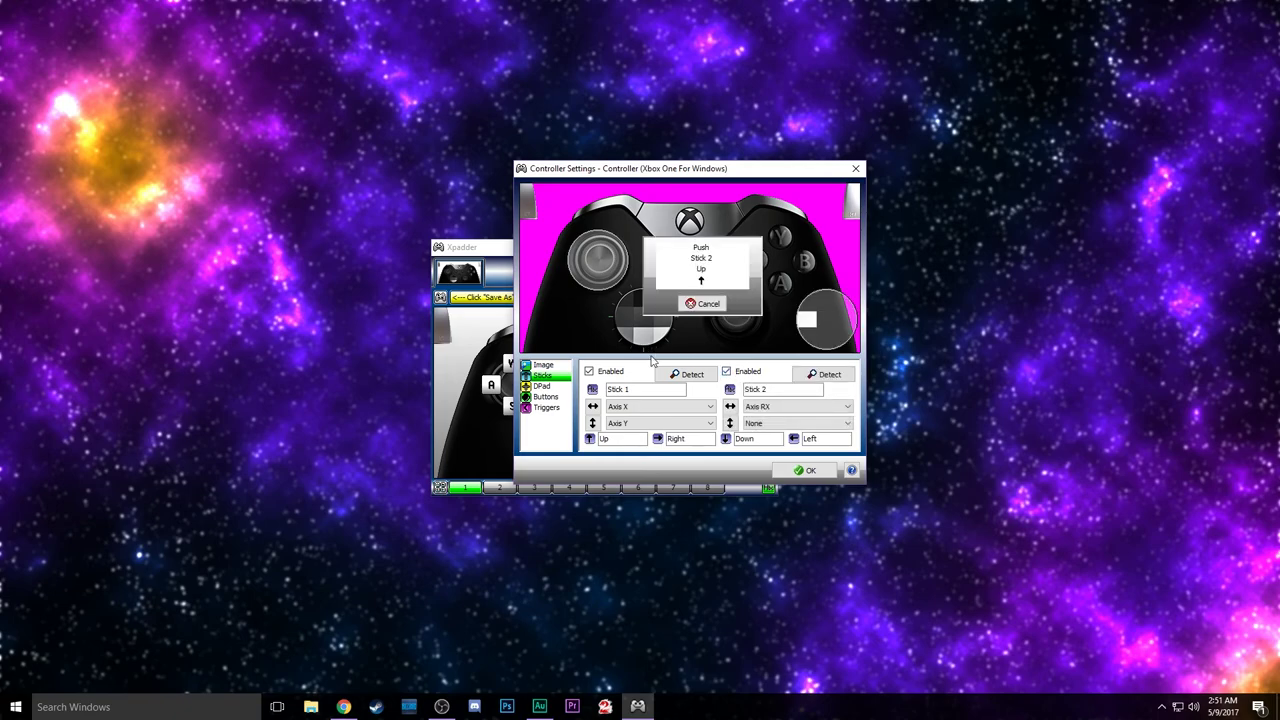
drag(821, 314, 733, 315)
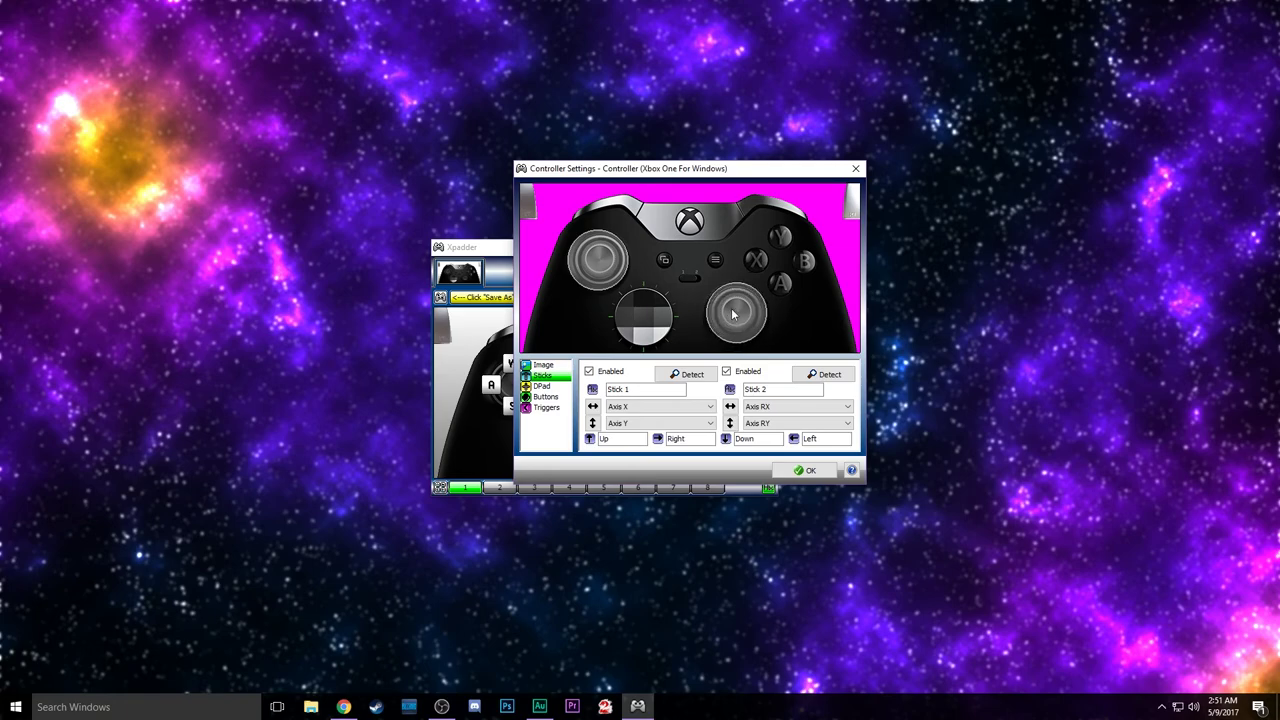
Enable the DPad in the layout and place its marker over the directional pad on the controller image
click(543, 387)
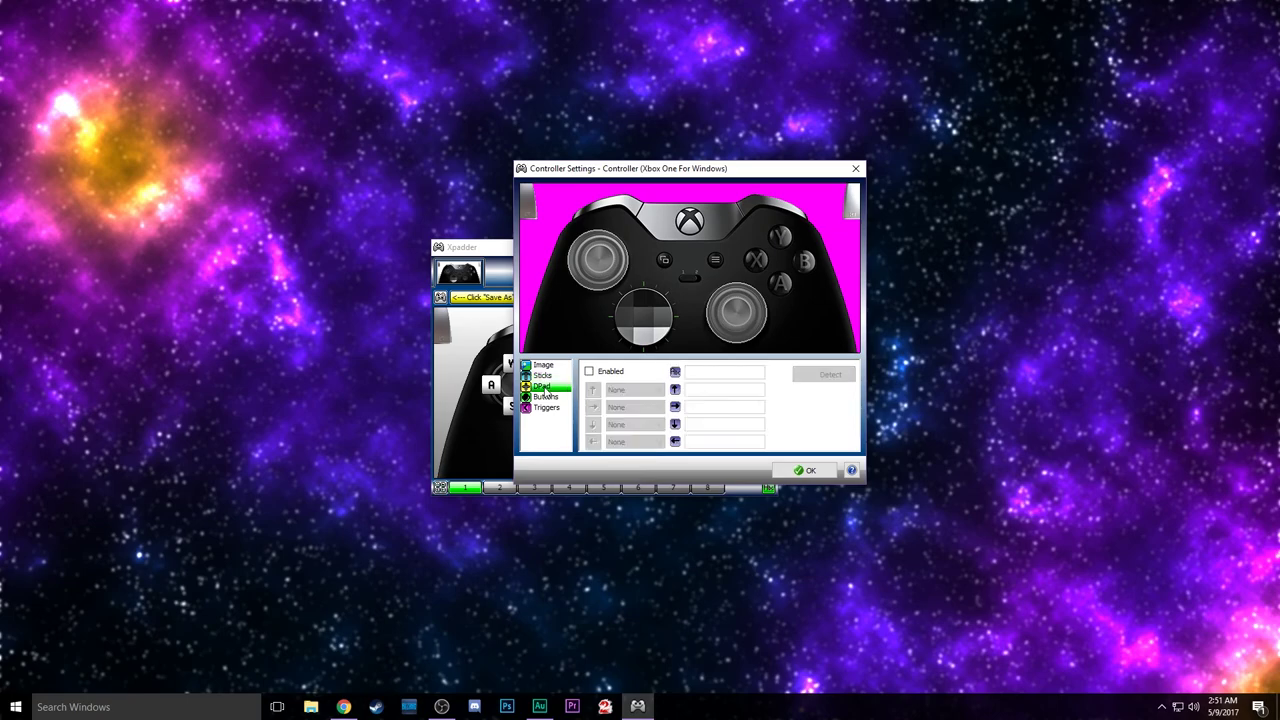
click(589, 372)
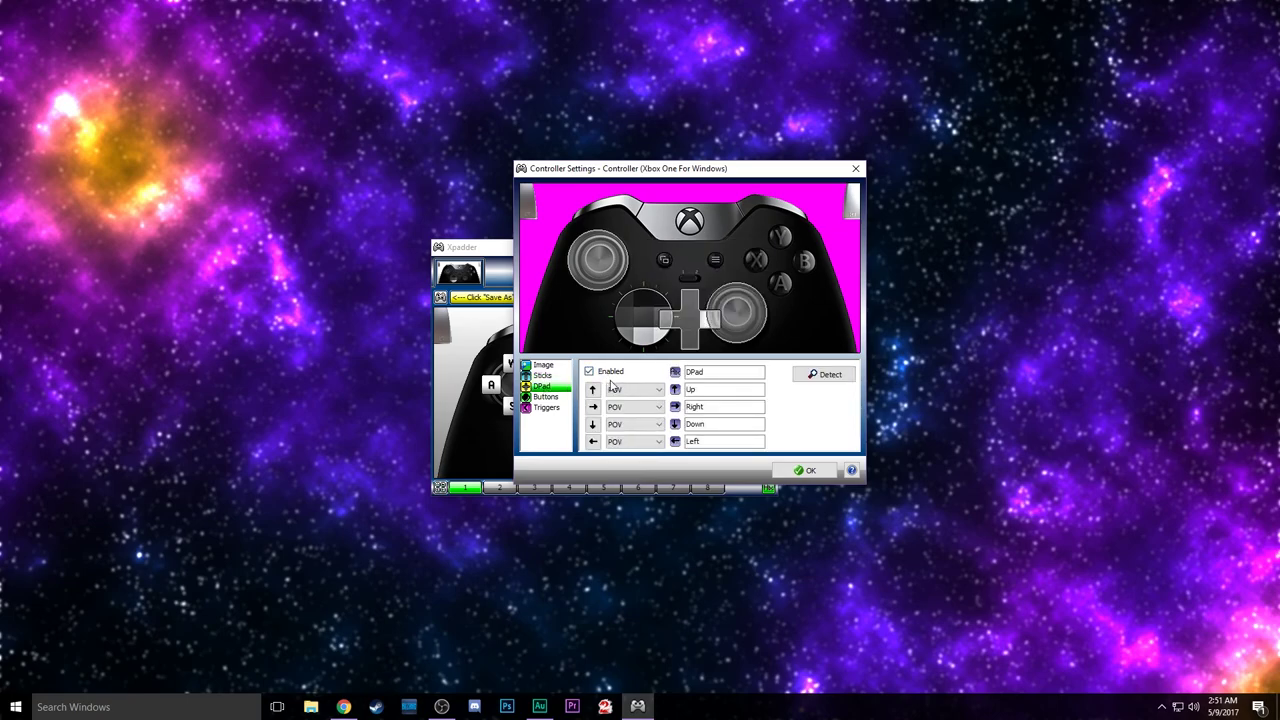
drag(699, 312, 657, 315)
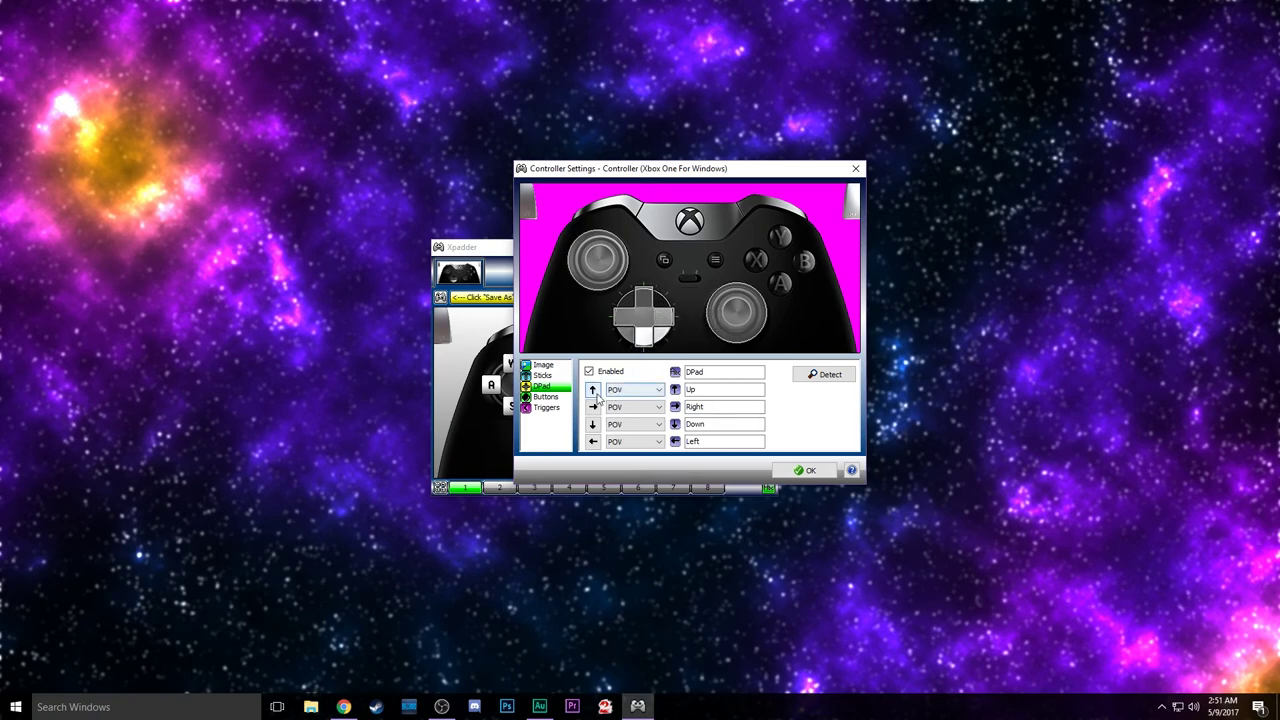
Add the A, B, X and Y buttons to the layout and place their markers over the matching face buttons on the controller image
click(546, 397)
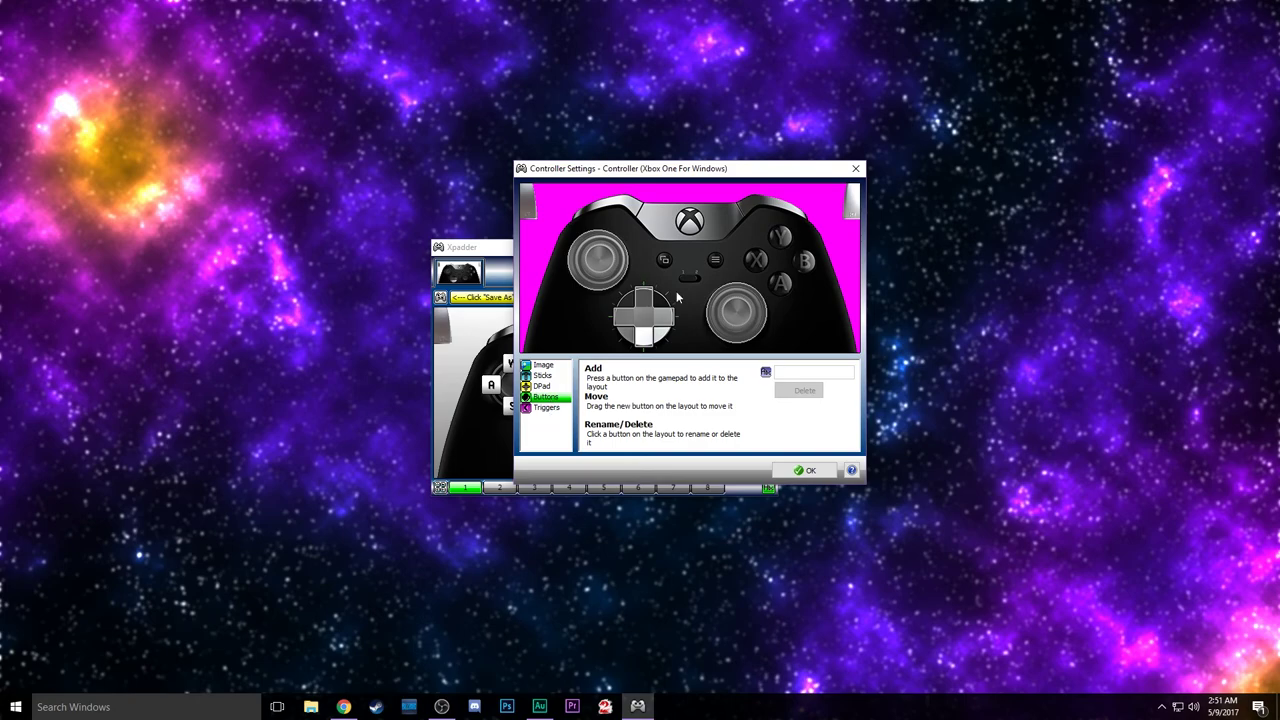
drag(546, 260, 784, 288)
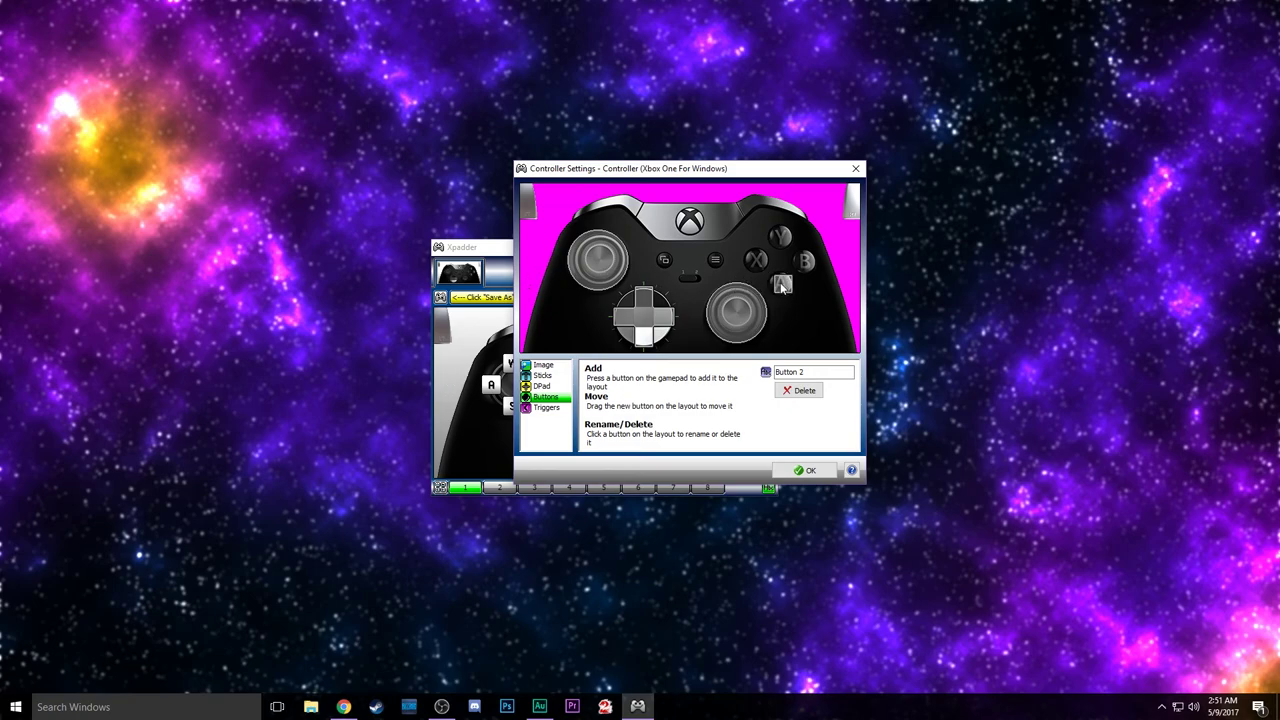
drag(560, 260, 806, 263)
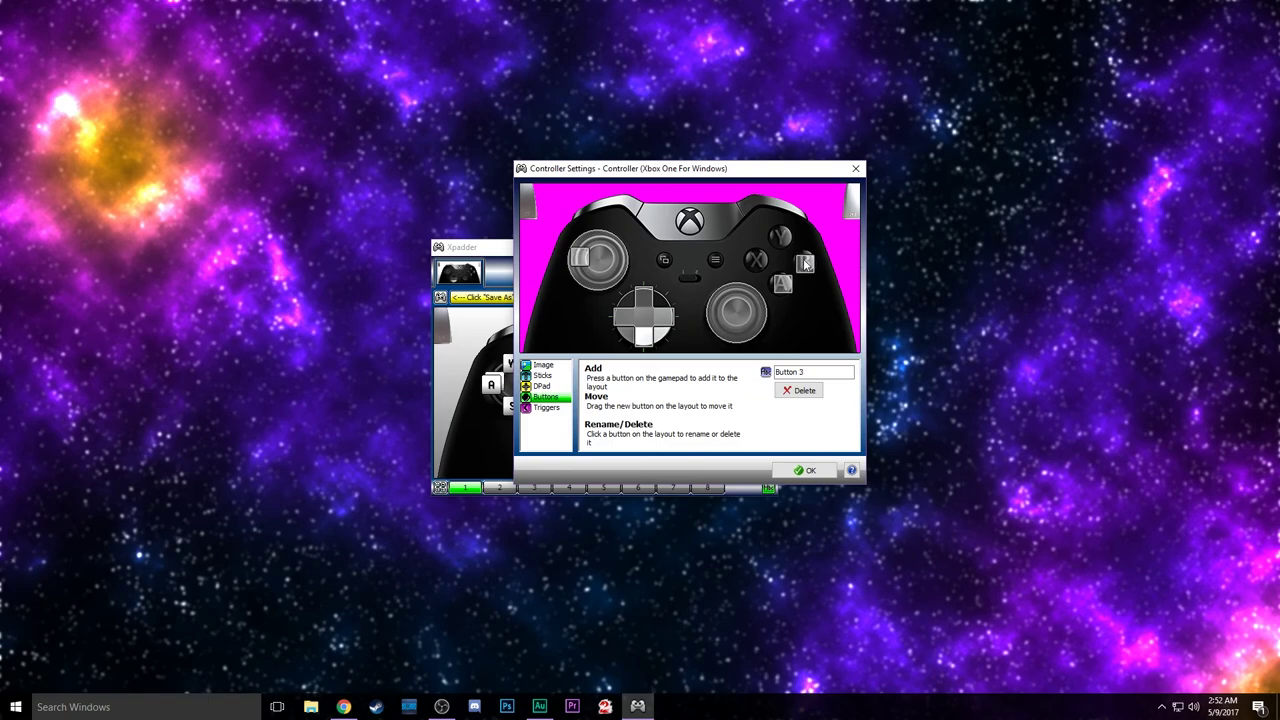
drag(588, 260, 758, 262)
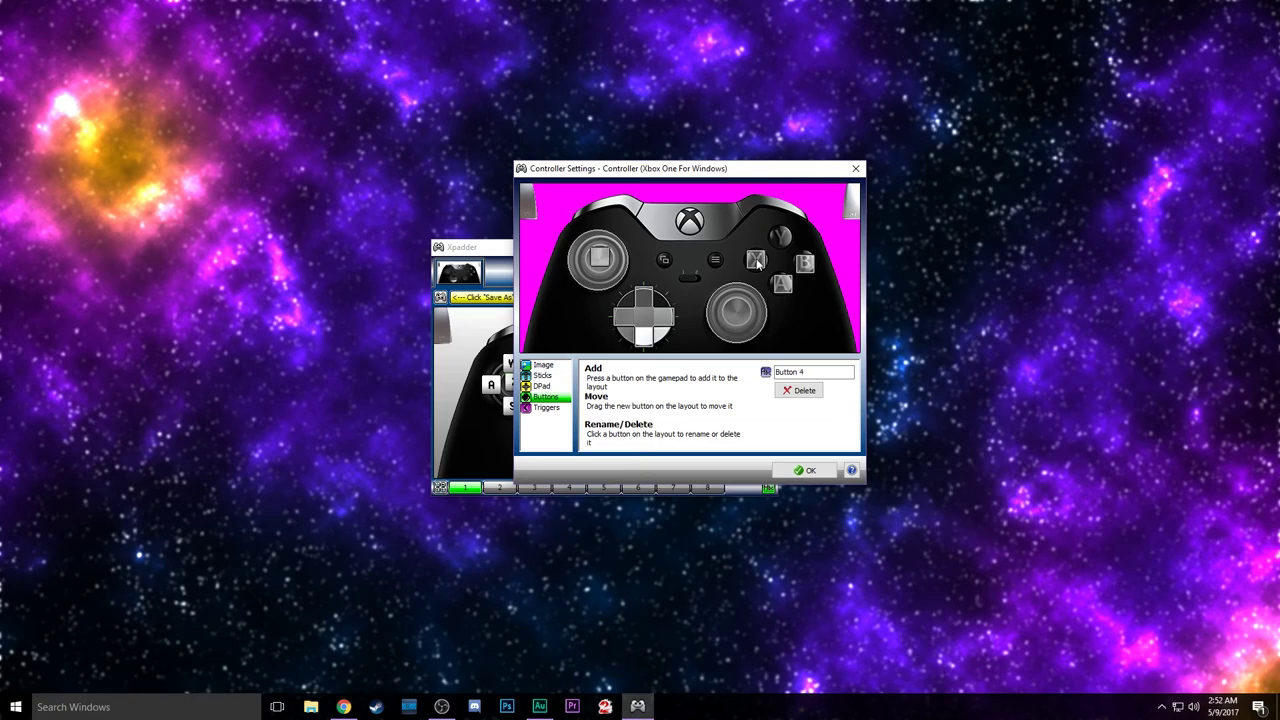
drag(600, 262, 772, 248)
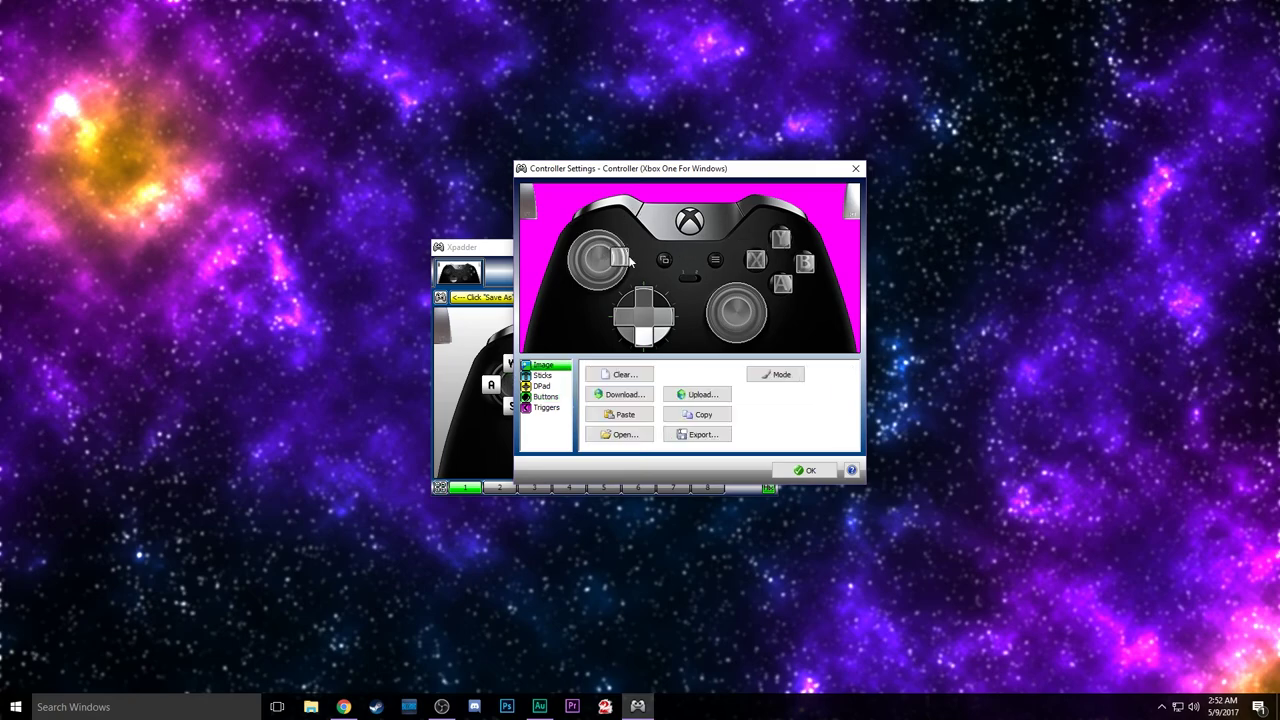
Add both bumpers, both stick-click buttons and the menu button to the layout, placing each marker over its control on the controller image
drag(612, 256, 616, 204)
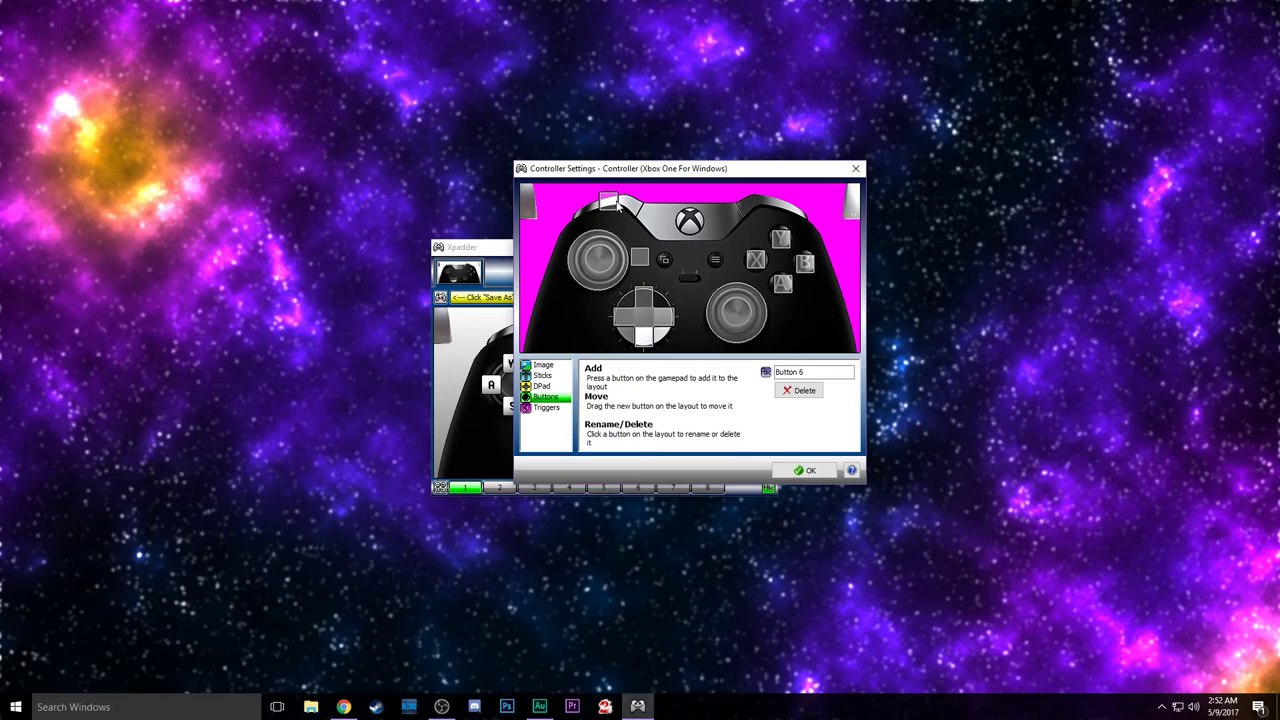
drag(640, 257, 772, 207)
drag(705, 262, 605, 263)
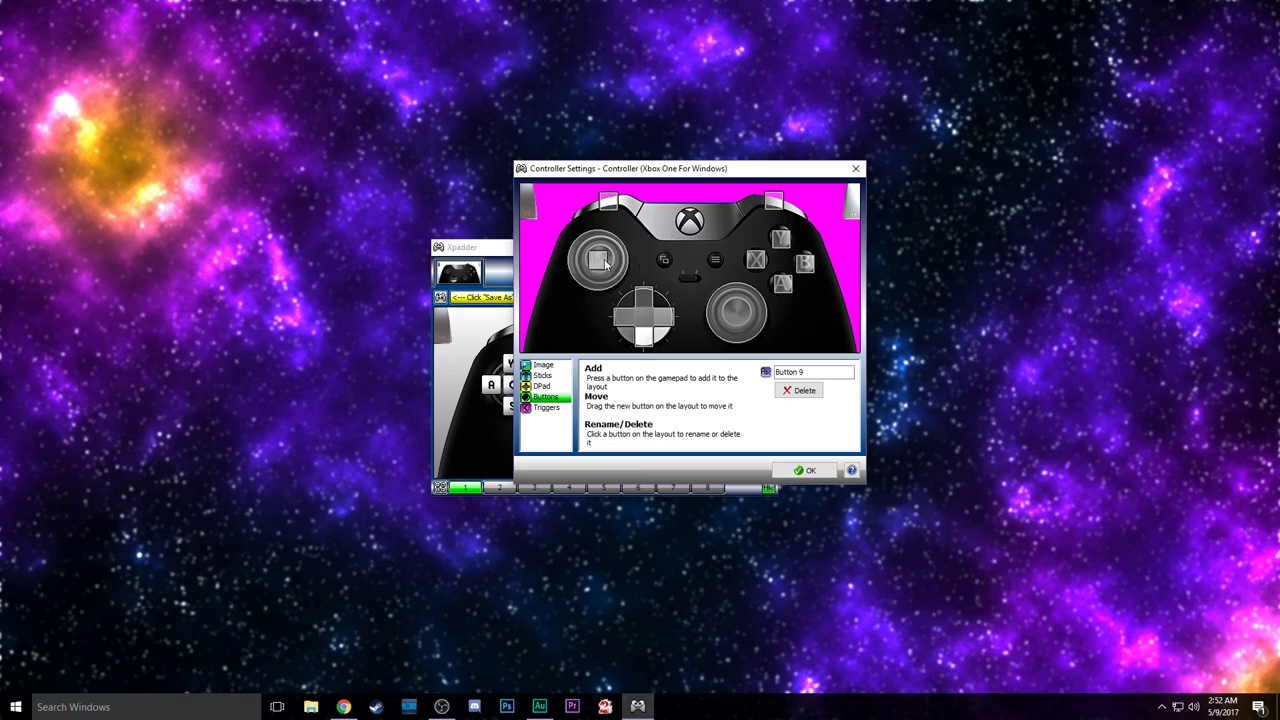
drag(720, 262, 736, 318)
drag(697, 260, 707, 263)
Enable the left and right triggers in the layout and accept the controller settings
click(552, 408)
click(589, 371)
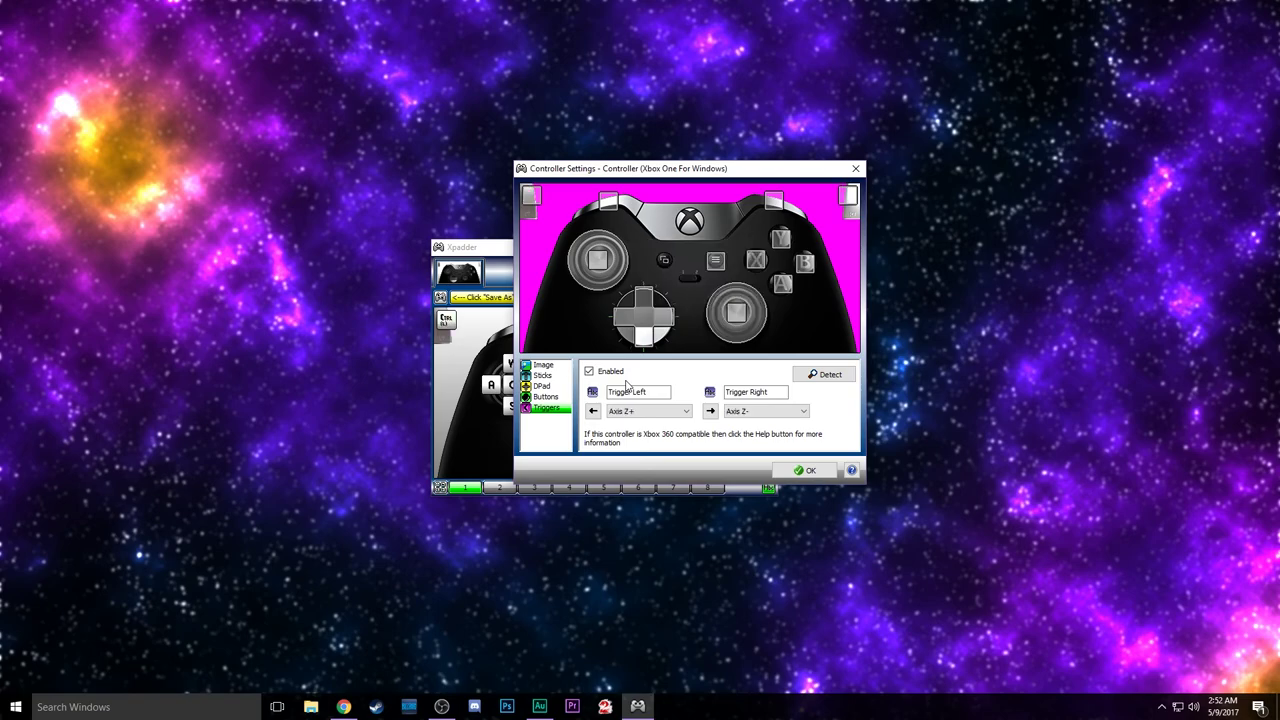
click(800, 471)
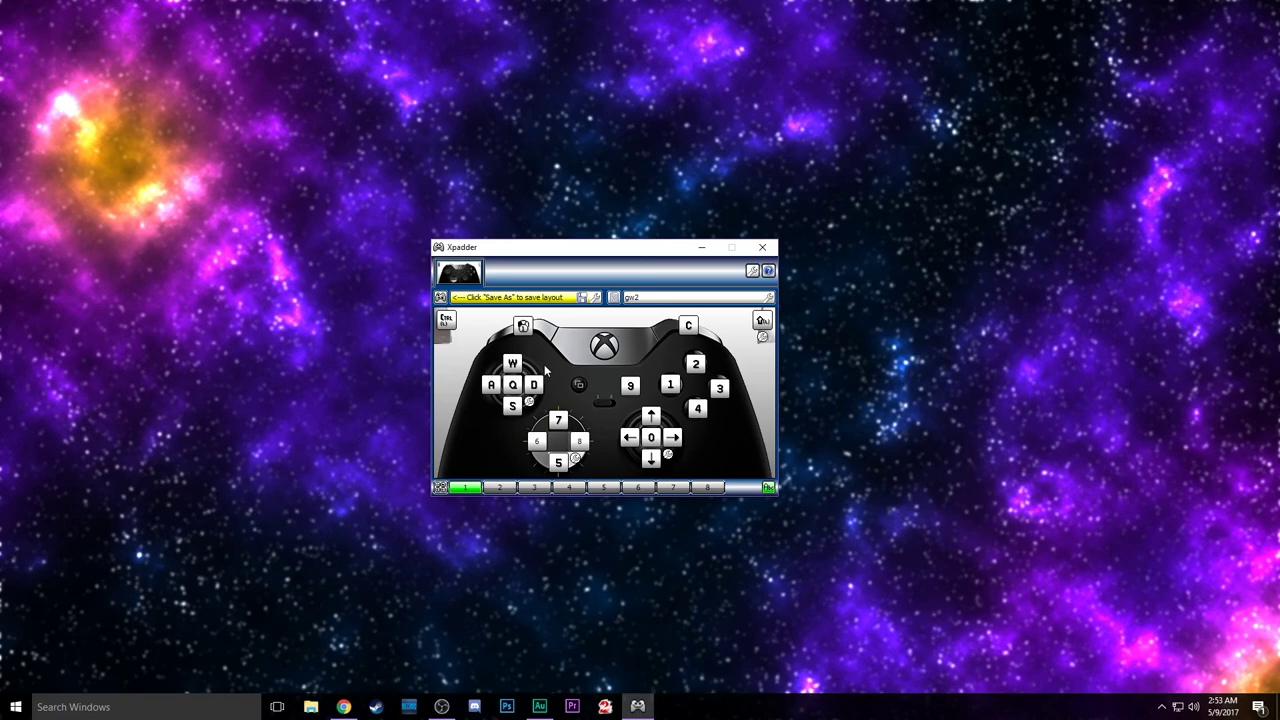
Inspect the key assignment options for the X button and the left bumper, leaving both assignments as they are
click(673, 387)
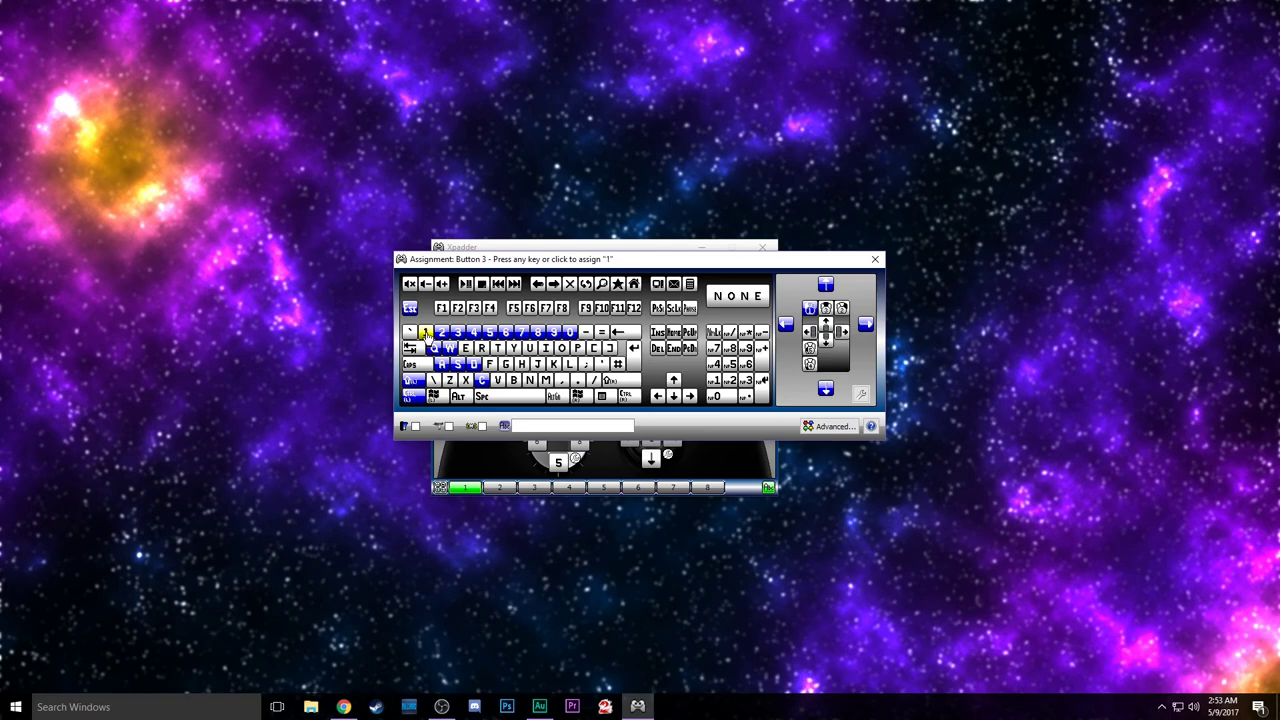
click(876, 262)
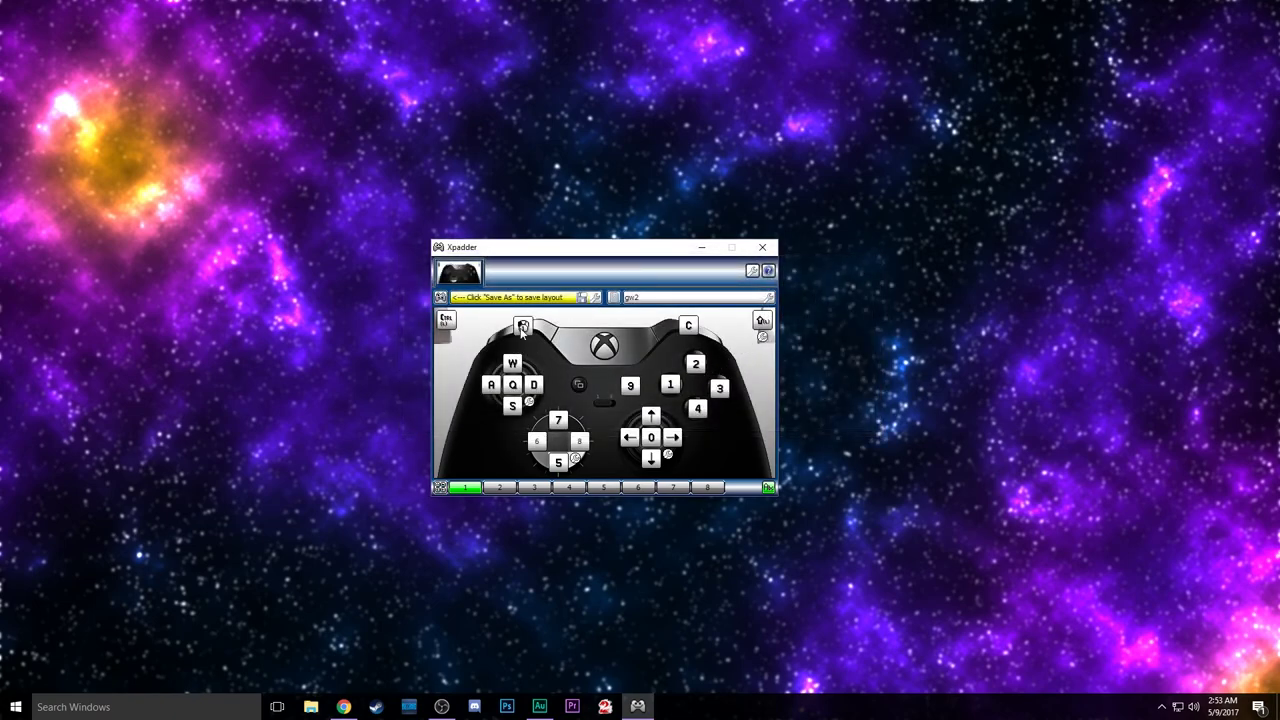
click(522, 329)
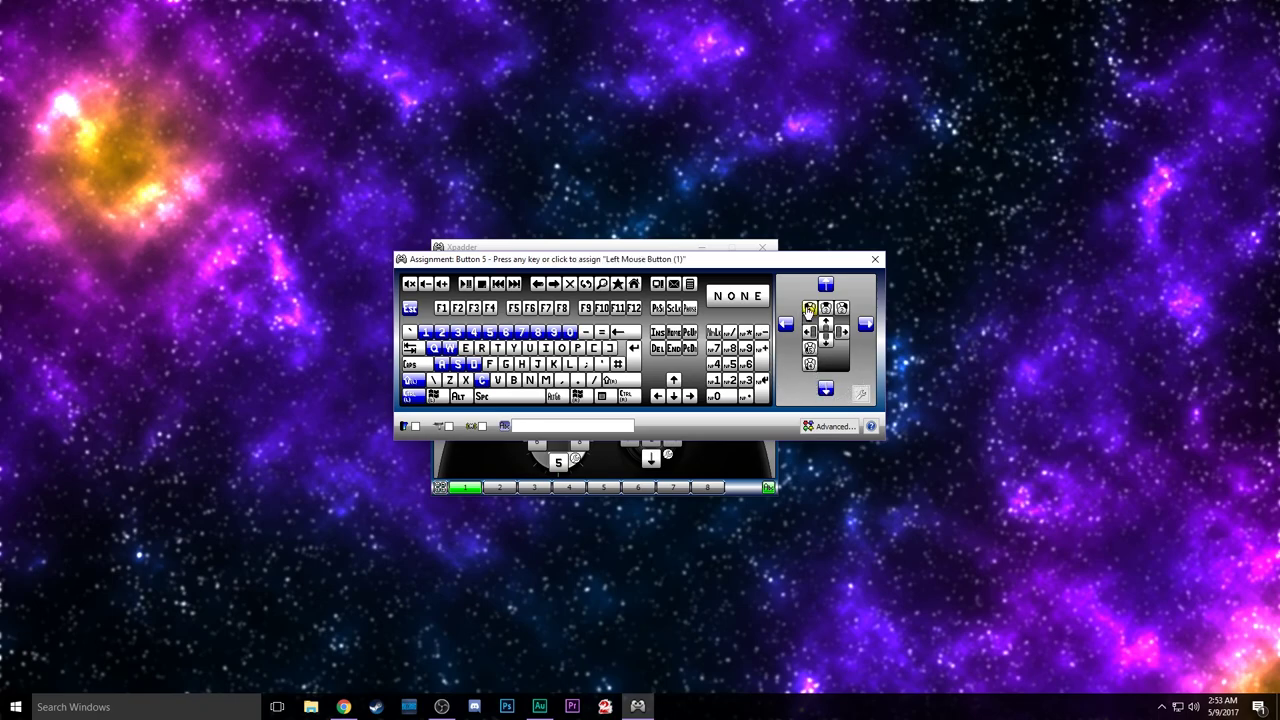
click(875, 259)
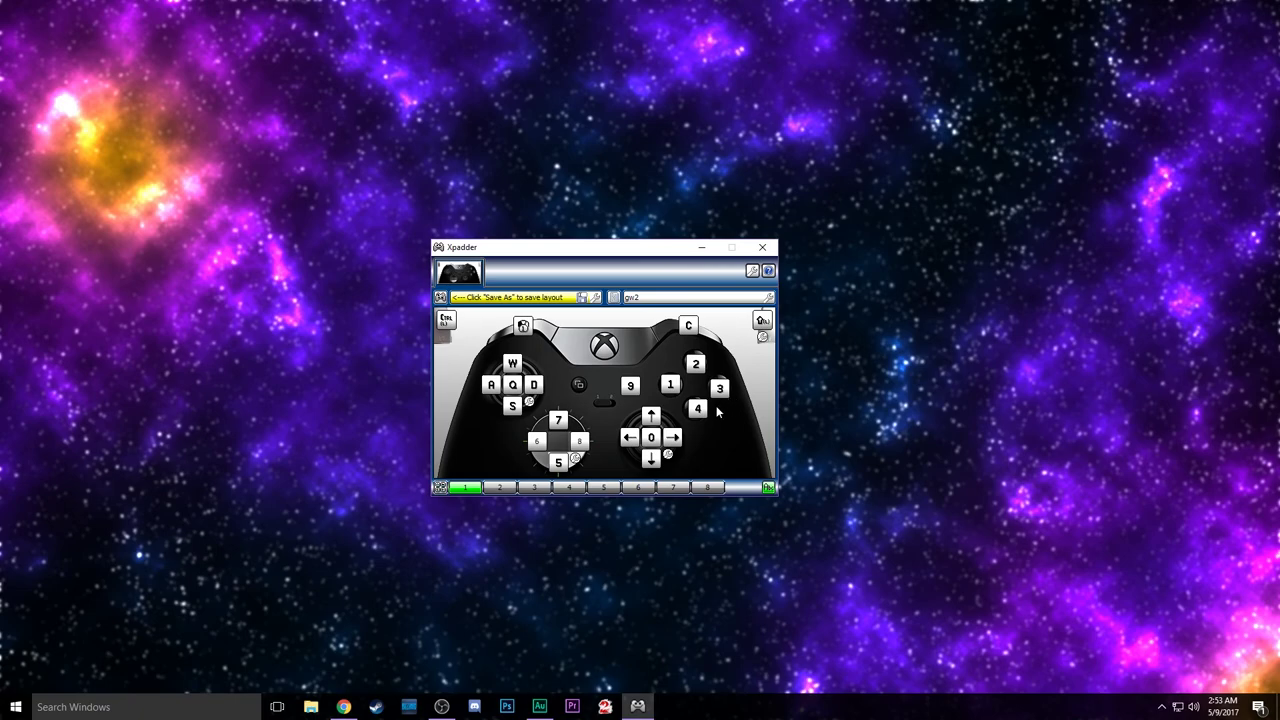
Check the mouse movement assignment and emulation speed settings for the right direction of Stick 2
click(674, 437)
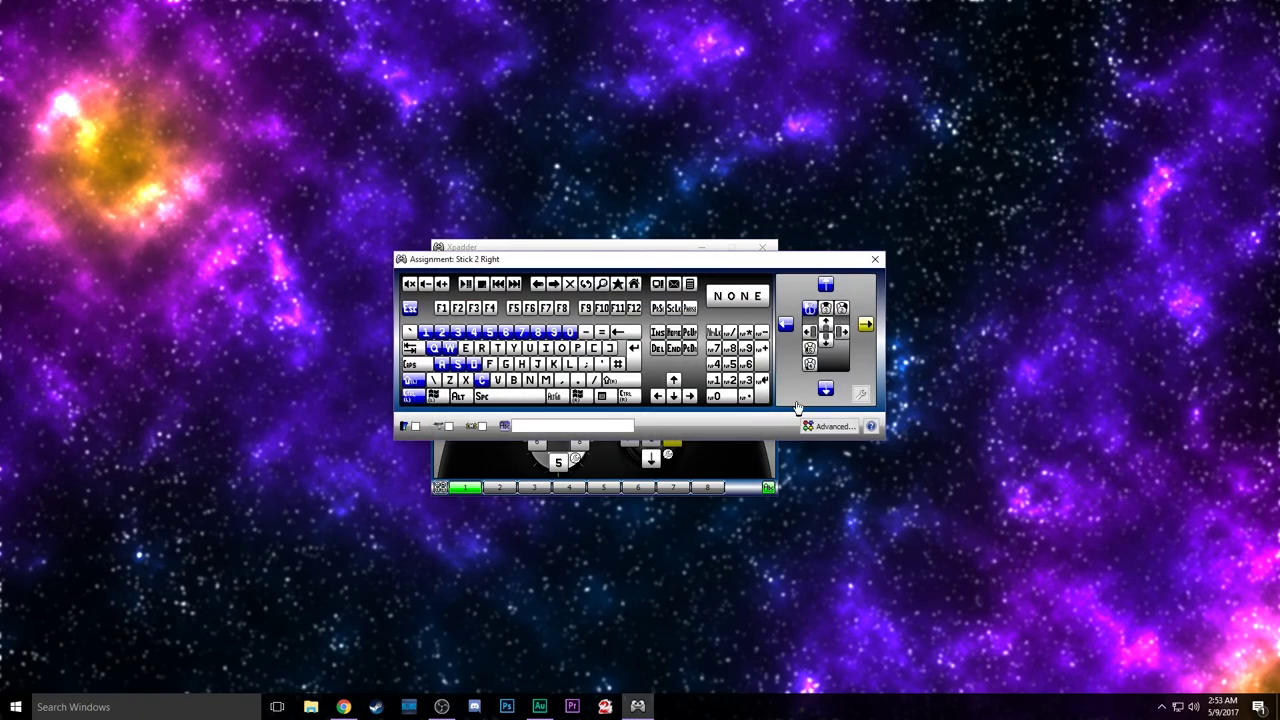
click(866, 326)
click(861, 394)
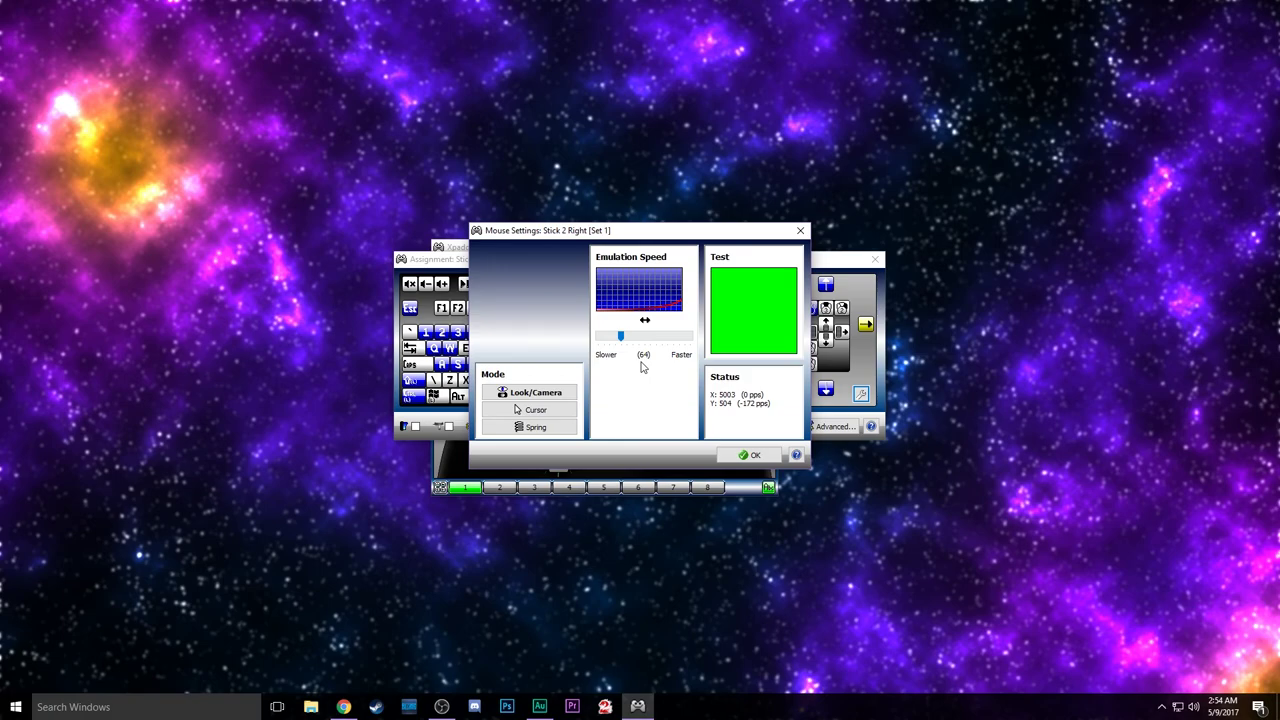
click(750, 455)
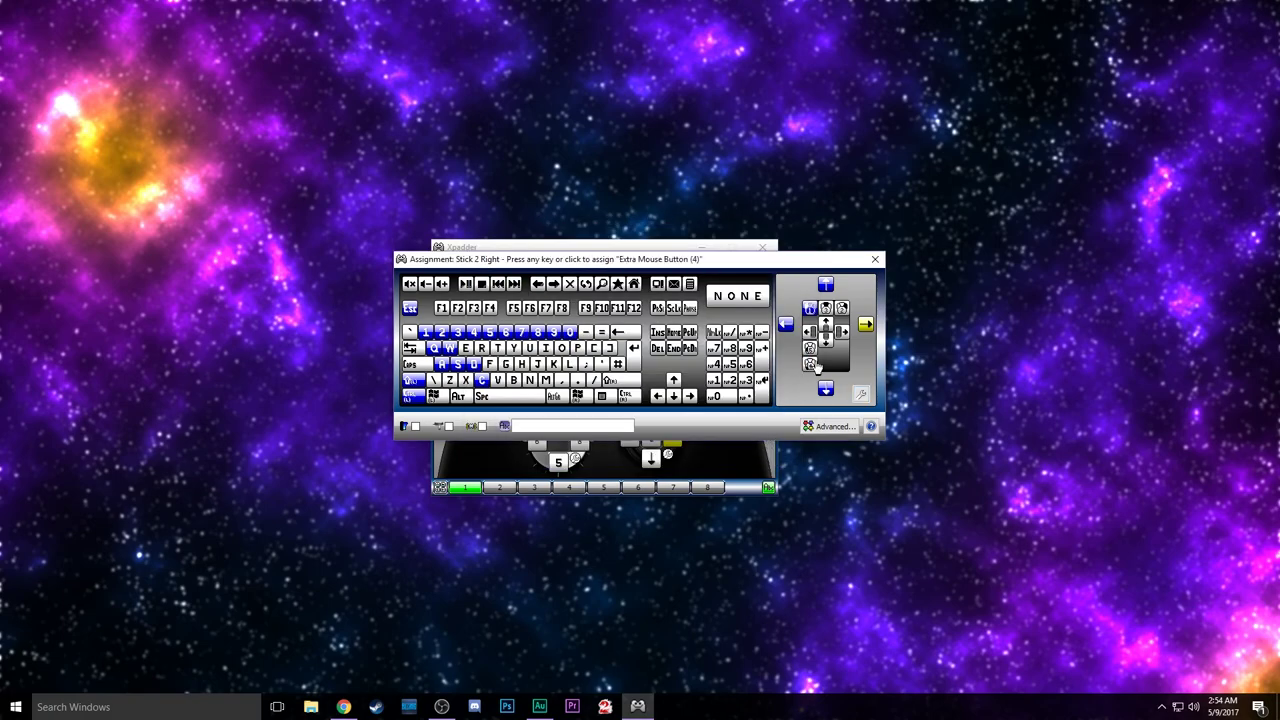
click(874, 260)
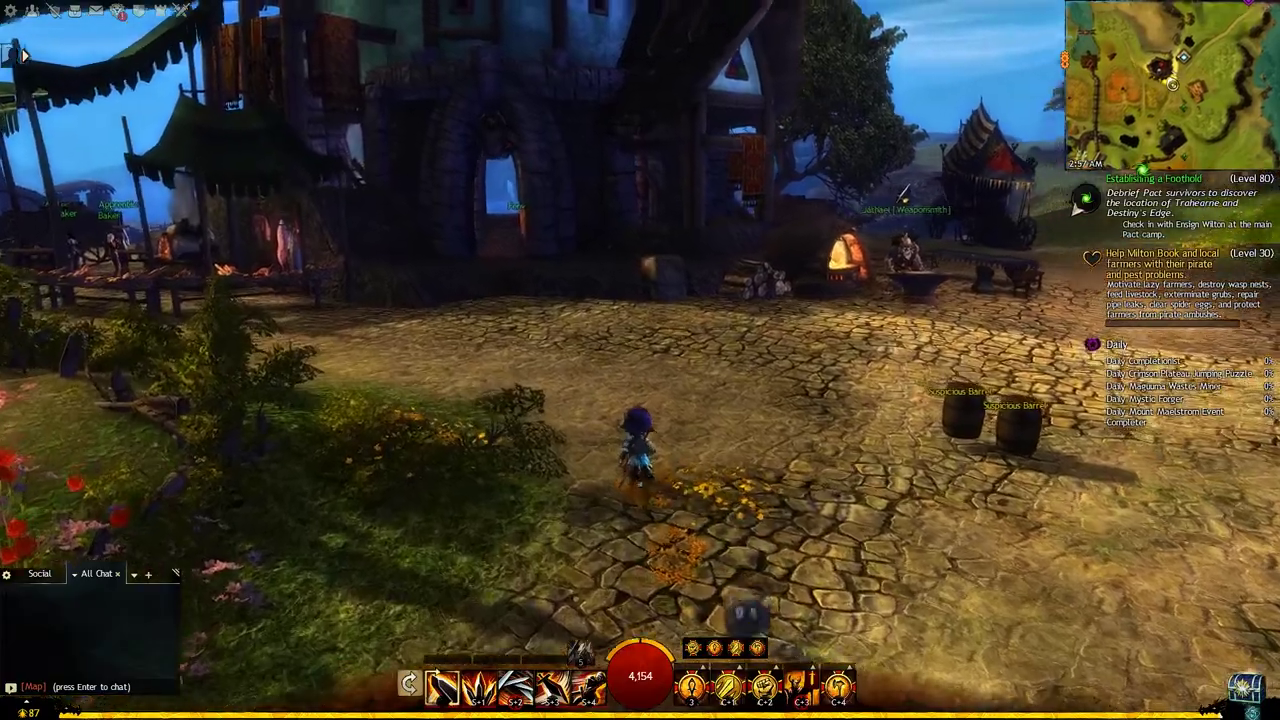
Switch to Guild Wars 2 and test the controller layout by moving the character, cursor and camera around the village square
key(w)
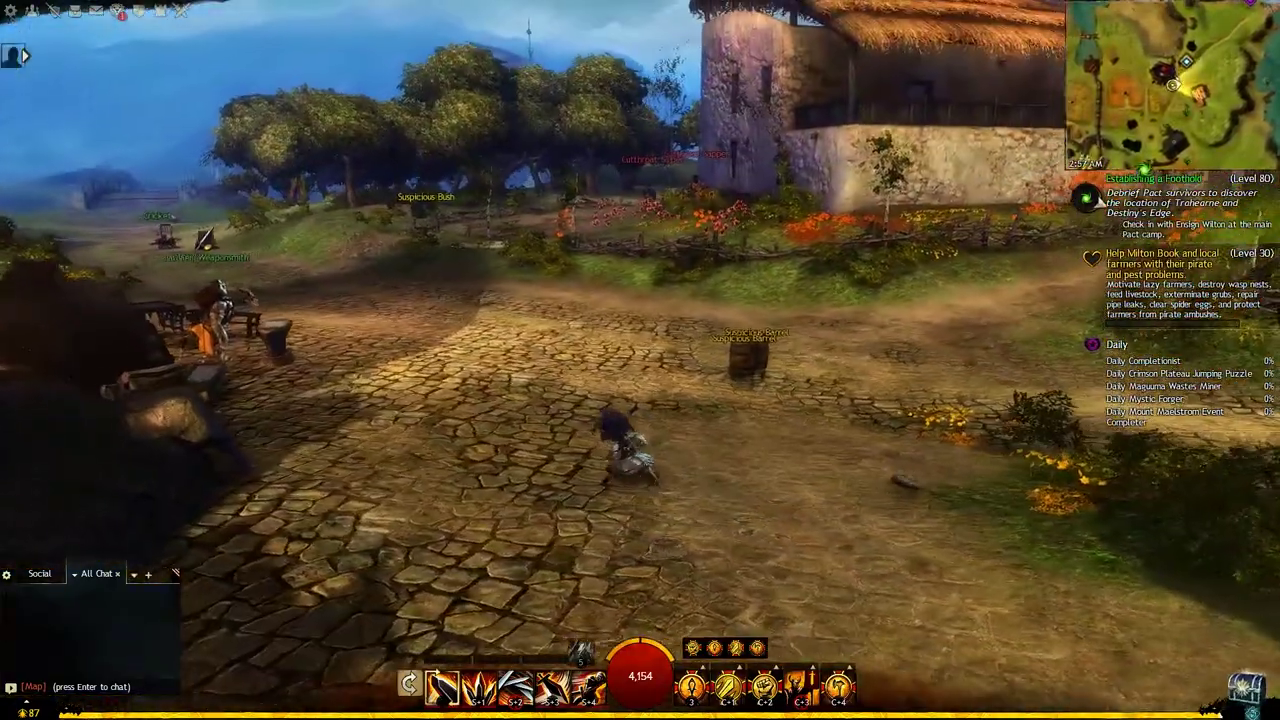
key(d)
key(a)
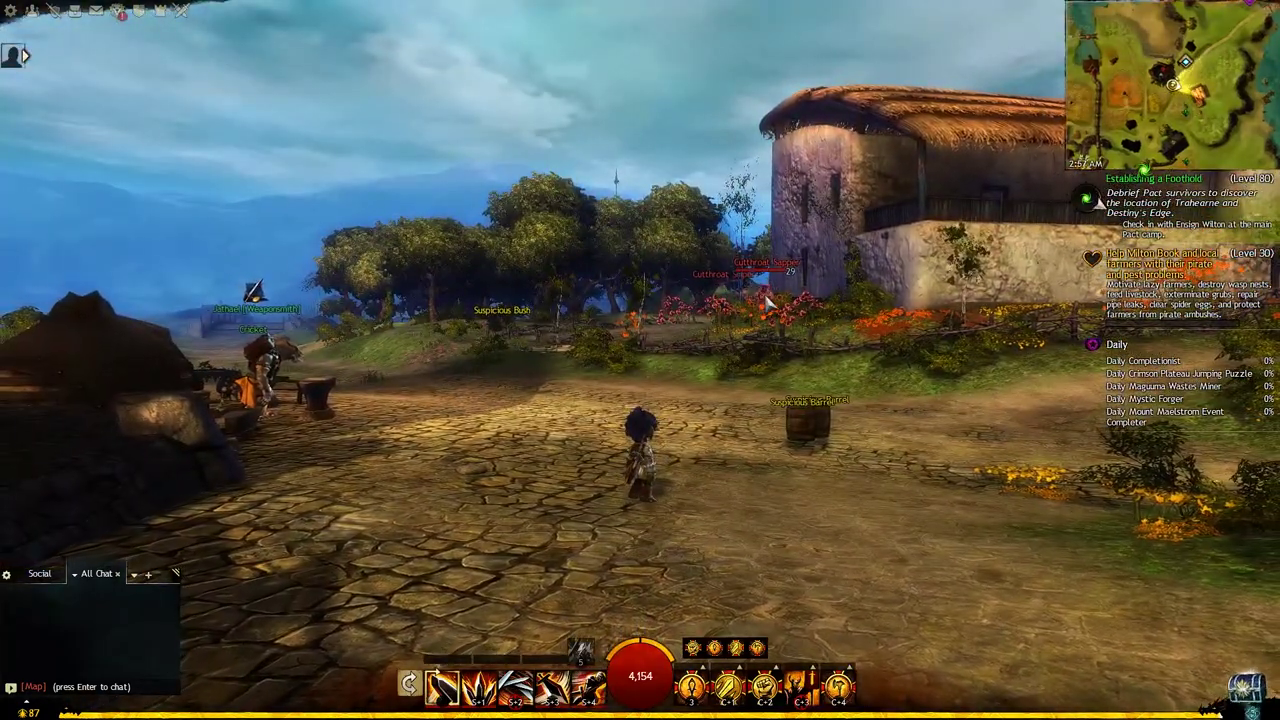
click(765, 295)
click(751, 477)
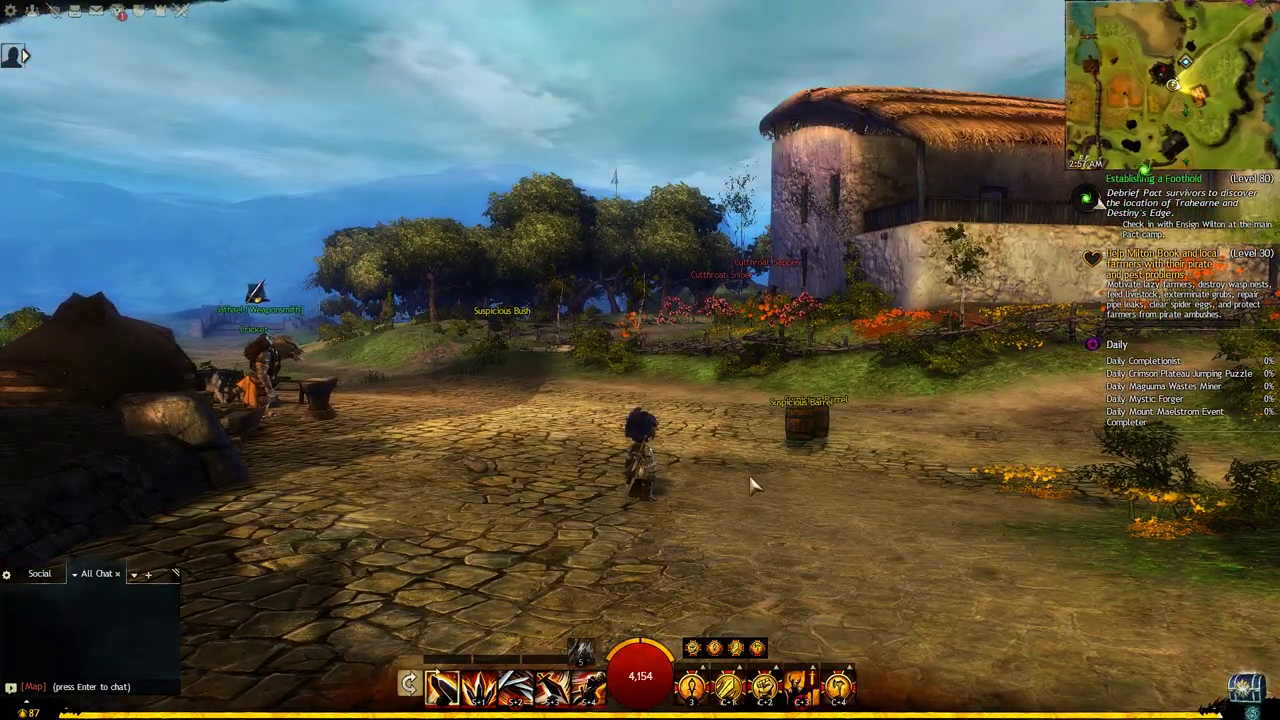
key(a)
key(d)
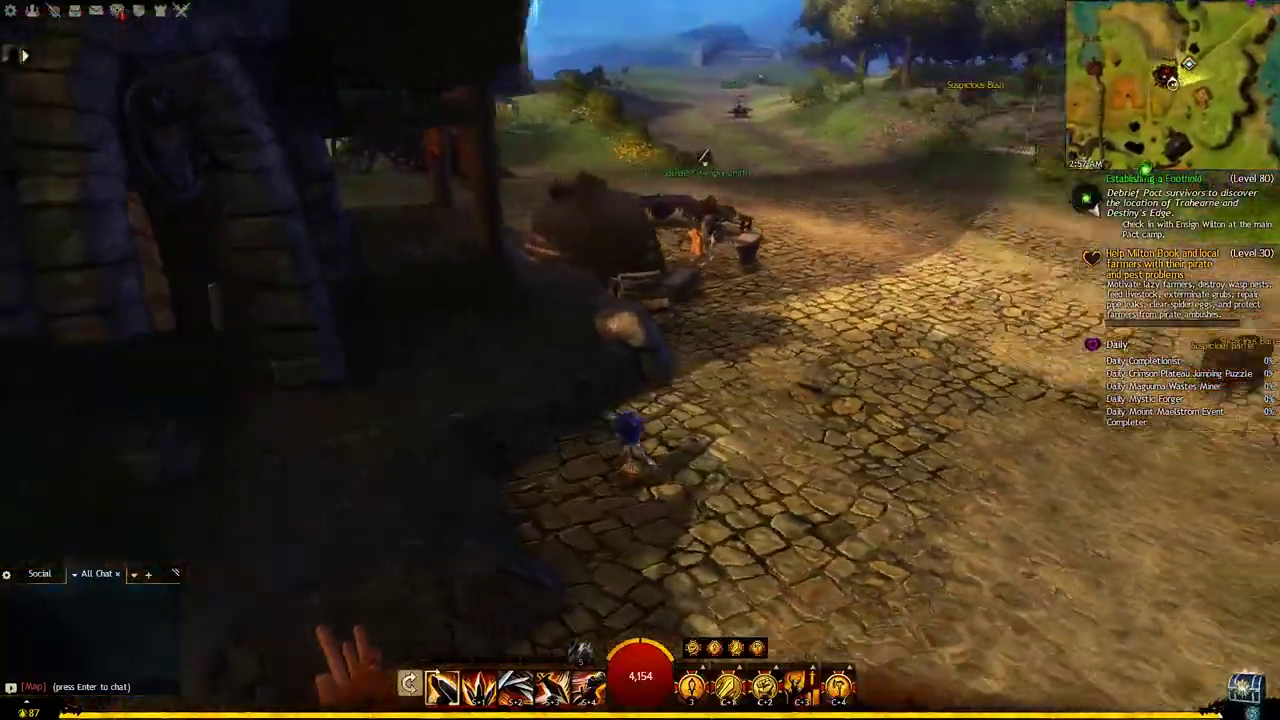
key(d)
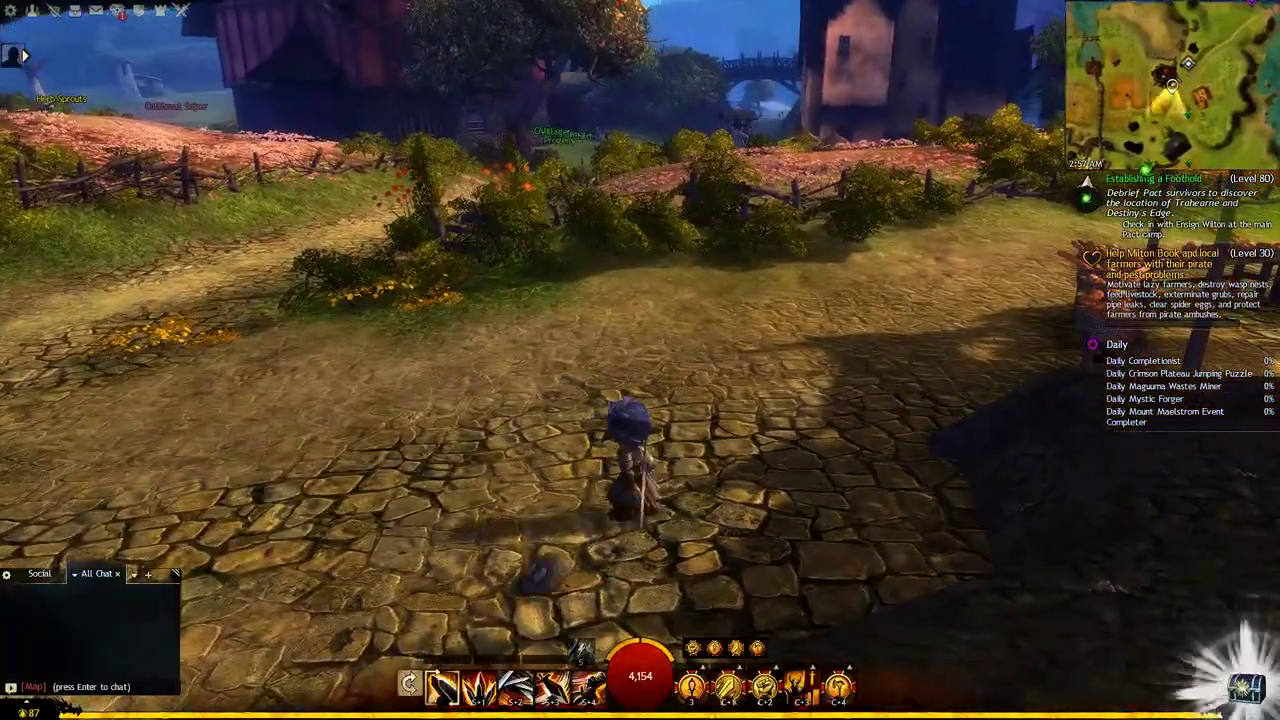
key(d)
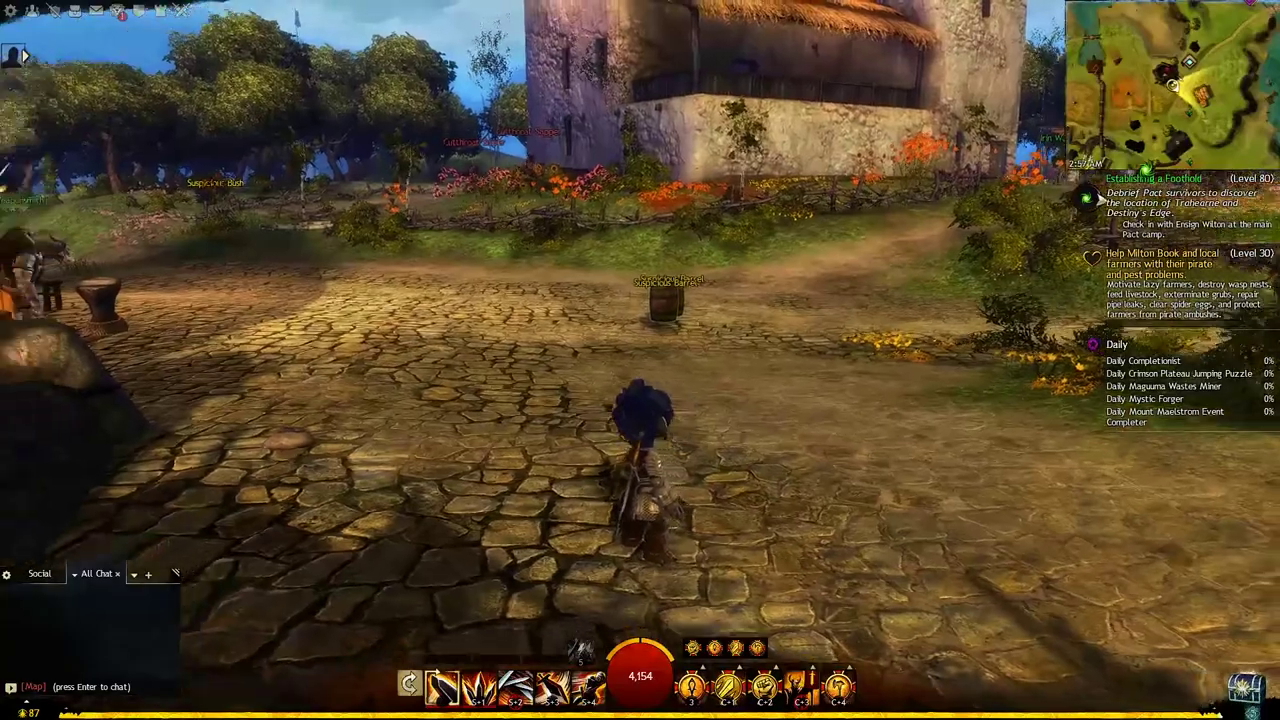
key(d)
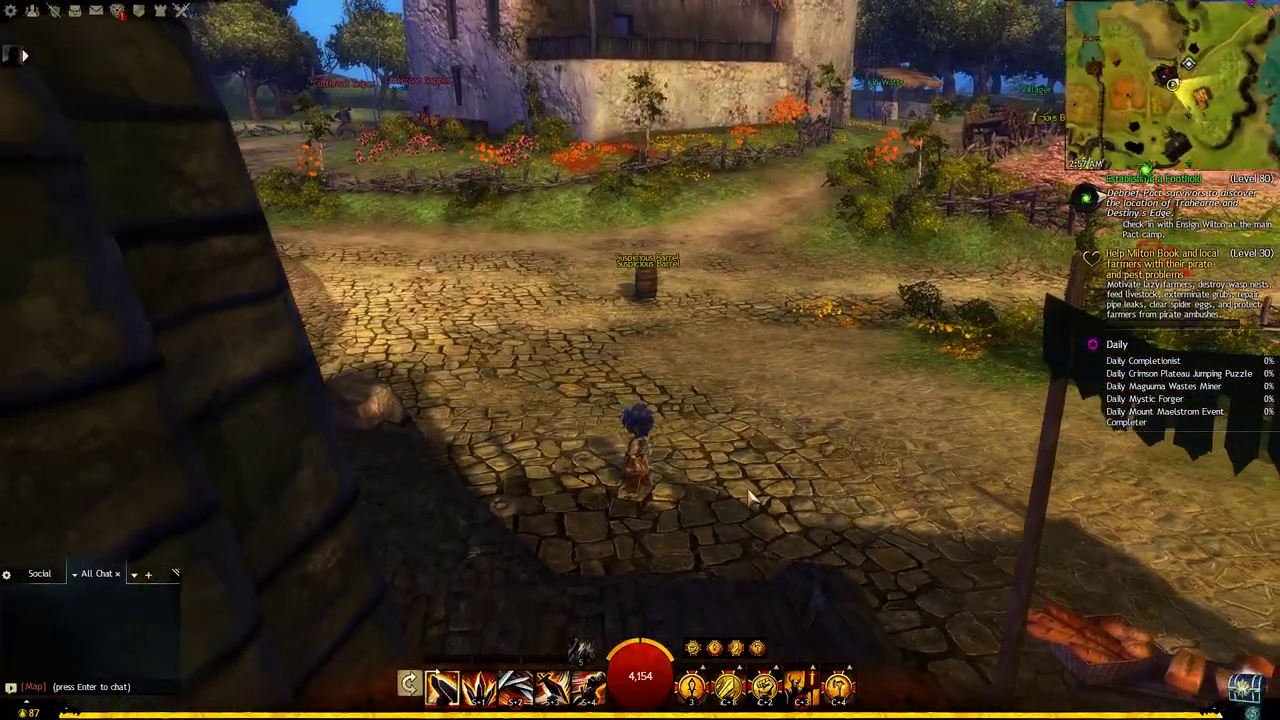
Review the camera and combat settings in the game's General Options, and open the Control Options with the key bindings
key(Escape)
click(663, 321)
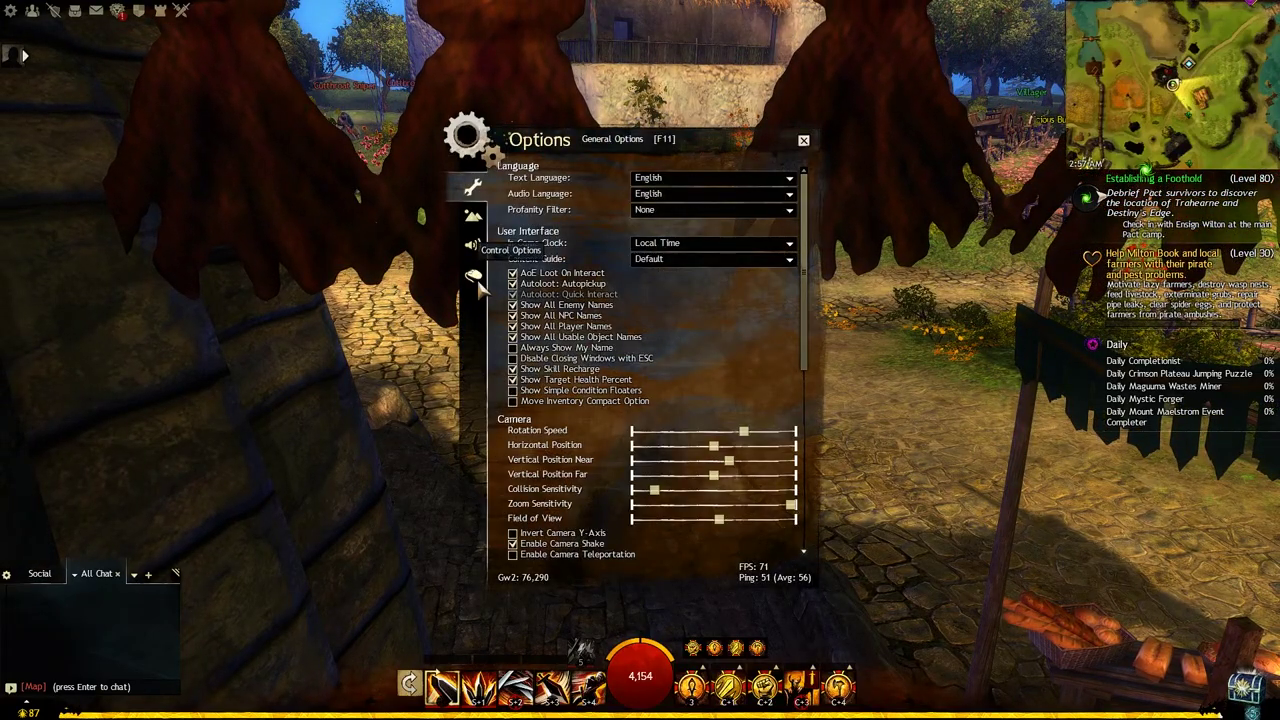
scroll(700, 335, down, 6)
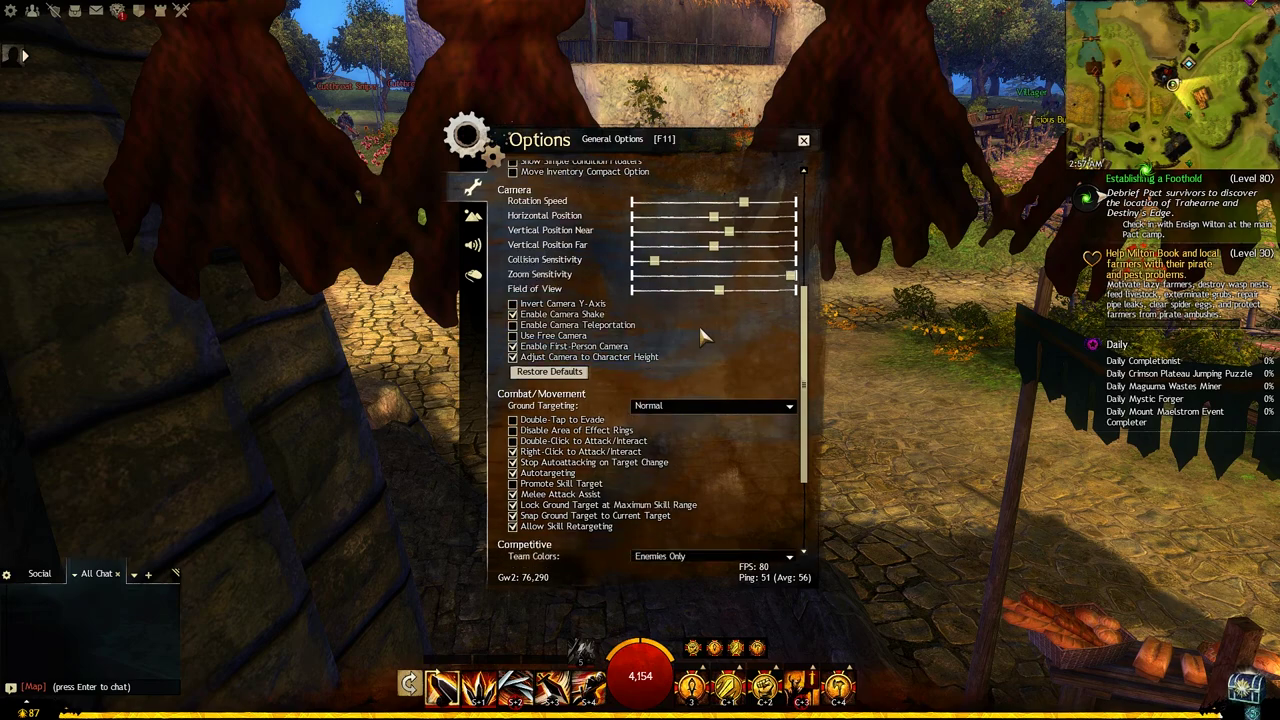
scroll(700, 335, up, 3)
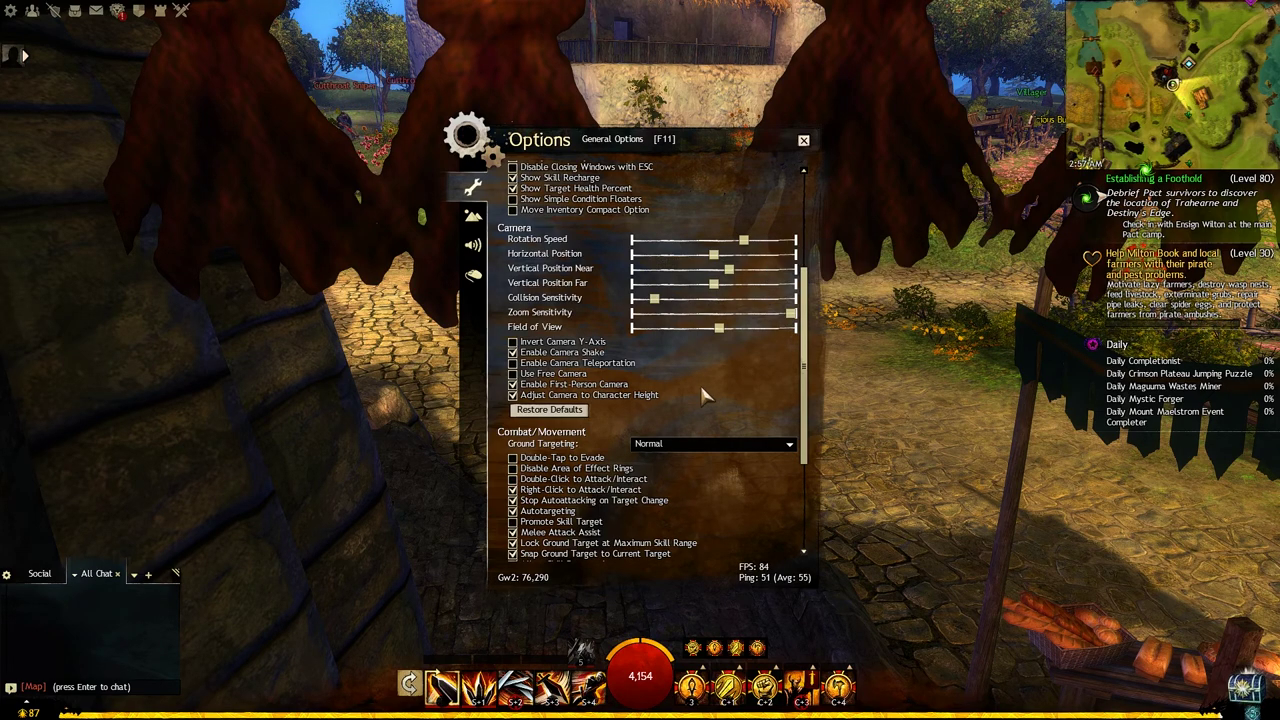
scroll(699, 382, down, 5)
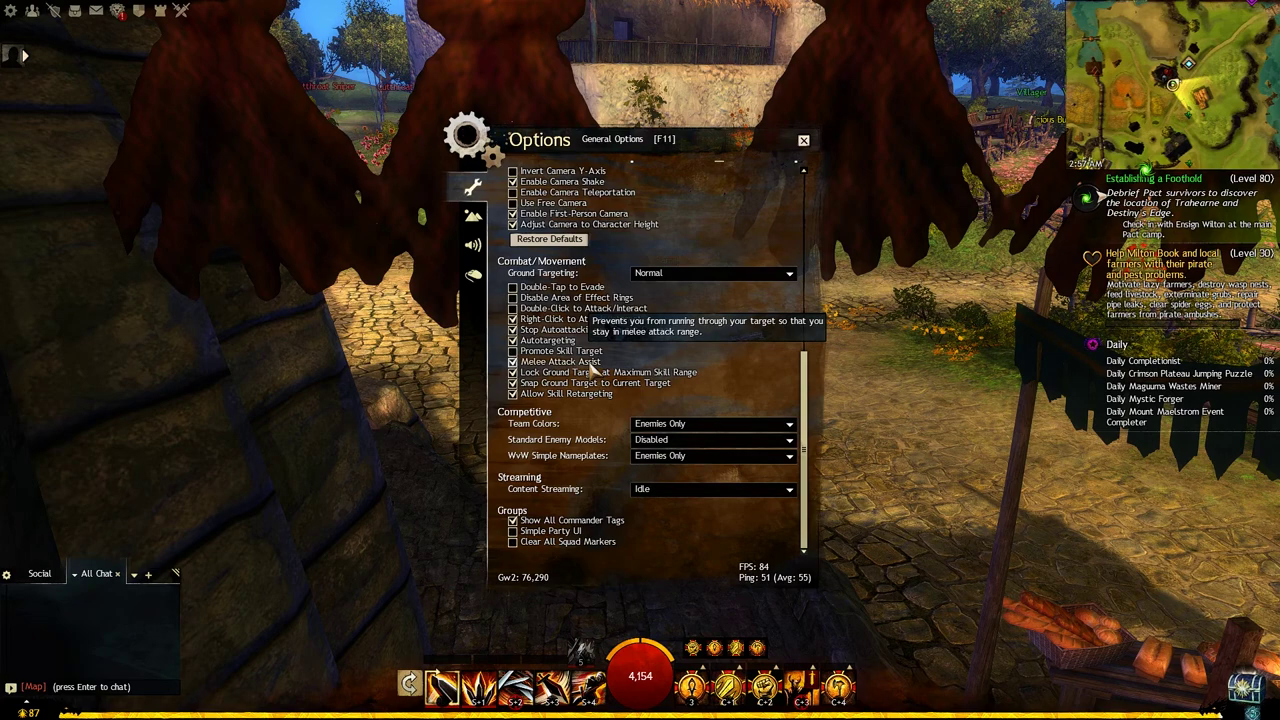
click(474, 276)
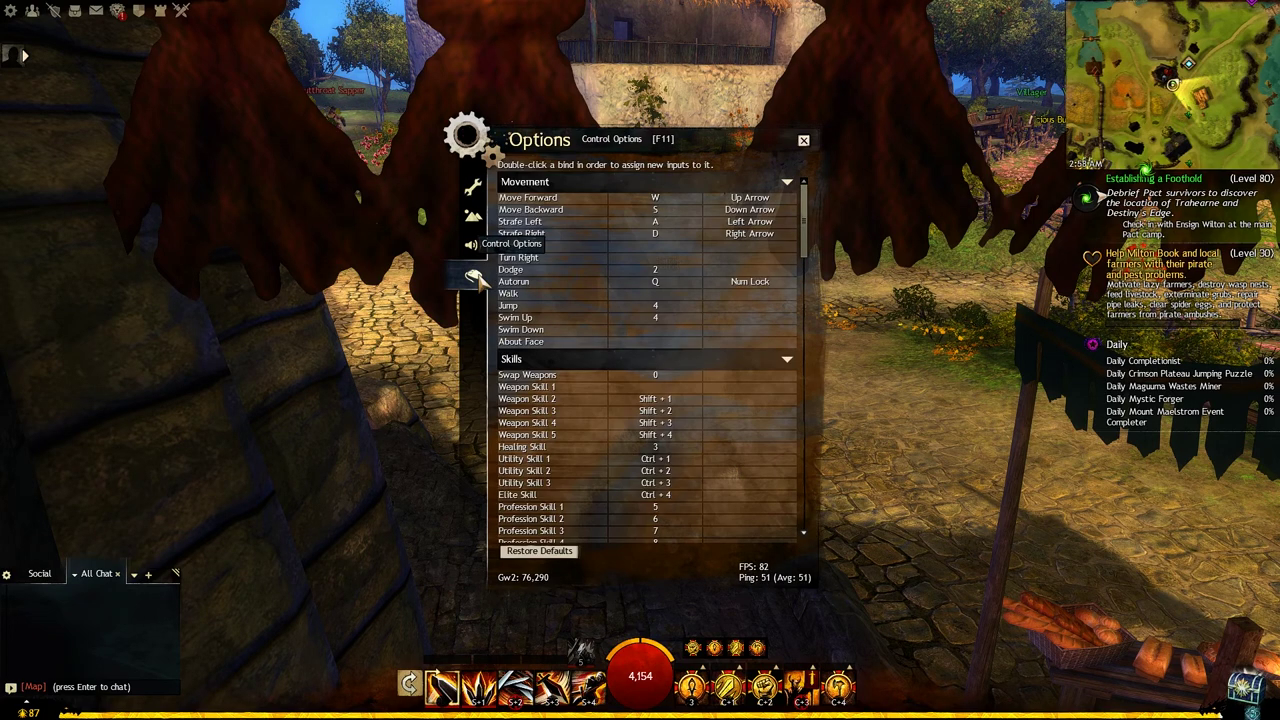